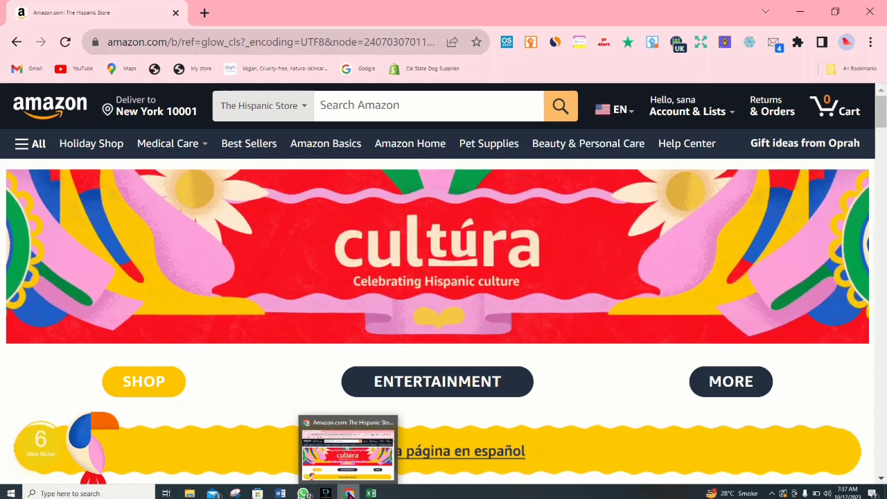
left_click(348, 493)
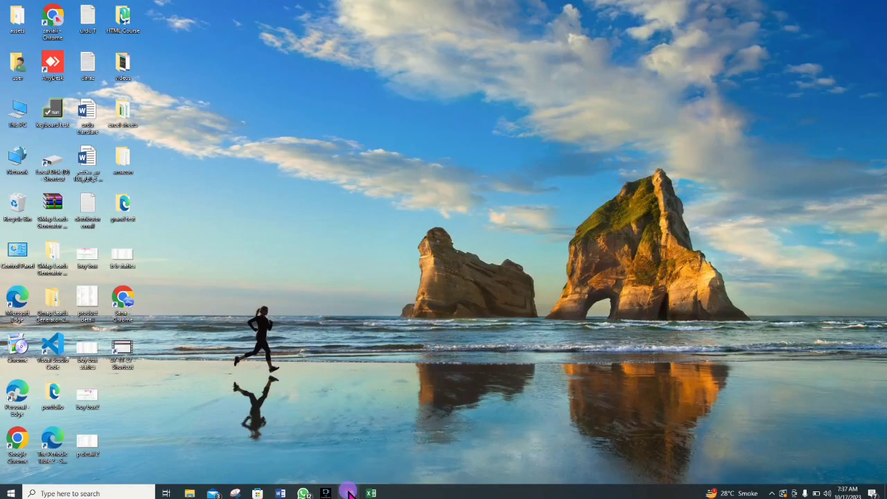
left_click(349, 493)
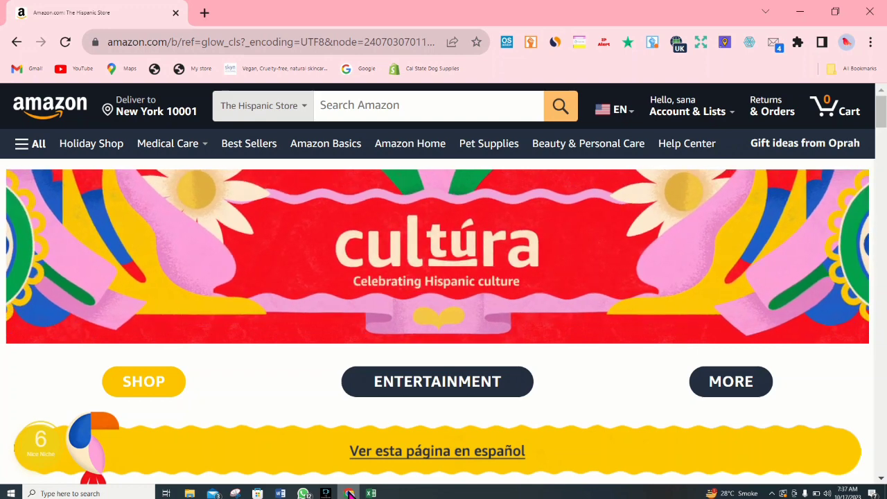
left_click(349, 493)
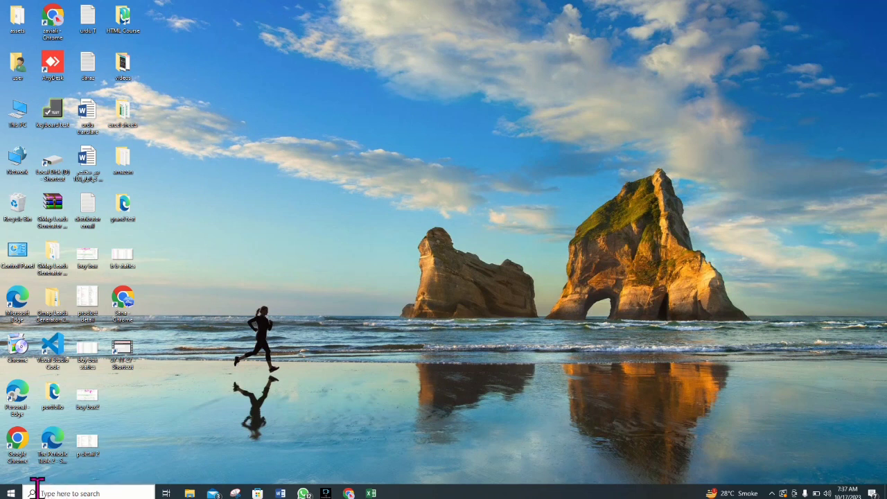
Search the web for "fba toolkit" from the desktop, dismiss the restore-pages offer, and open the FBA Toolkit website
left_click(57, 492)
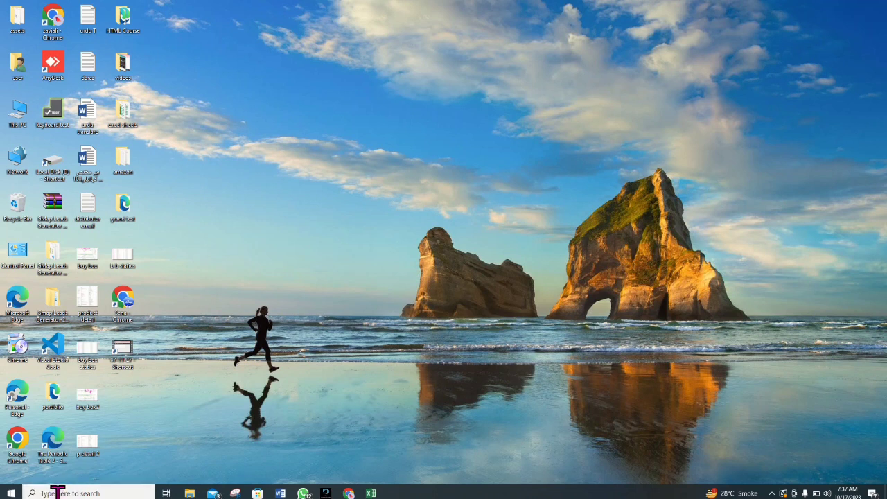
type("fba toolkit")
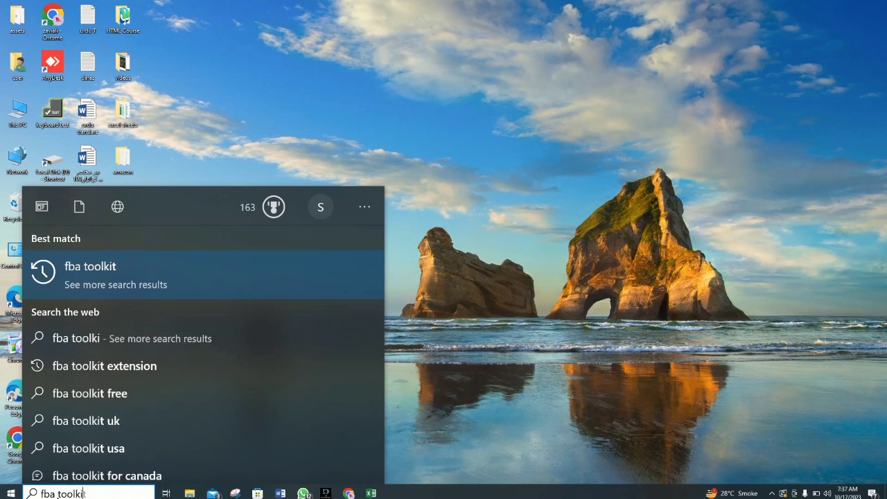
left_click(136, 290)
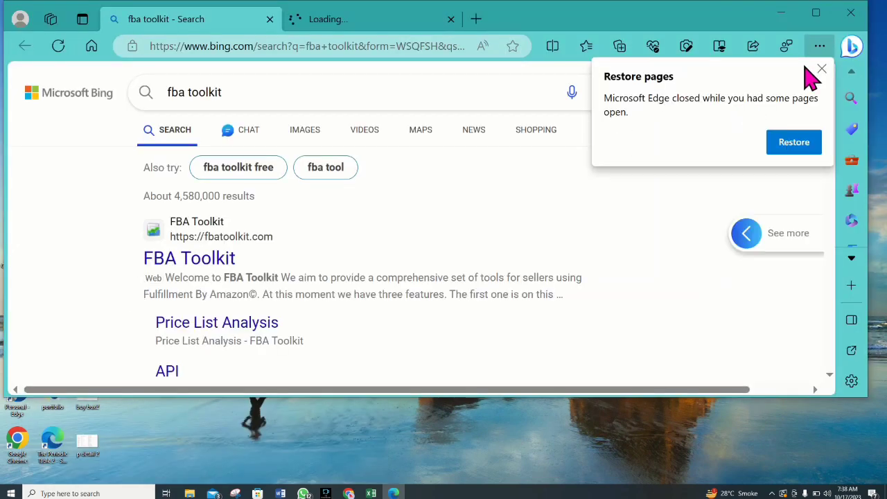
left_click(822, 69)
left_click(178, 266)
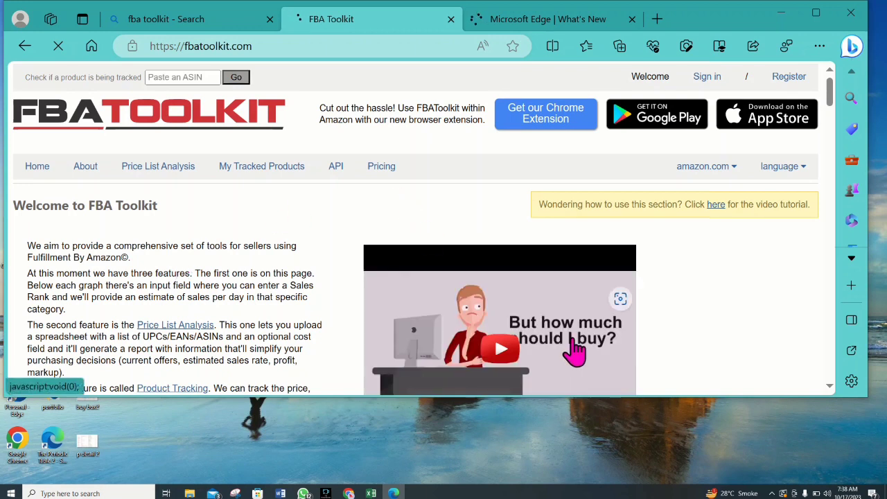
Look through the FBA Toolkit home page down to the category sales rank graphs, and close the browser window
scroll(667, 333, "down", 1)
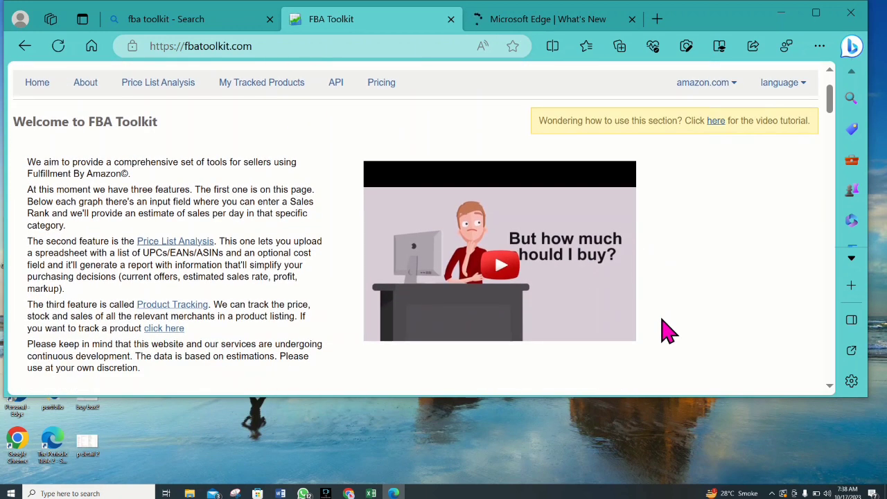
scroll(668, 333, "down", 7)
scroll(668, 333, "down", 4)
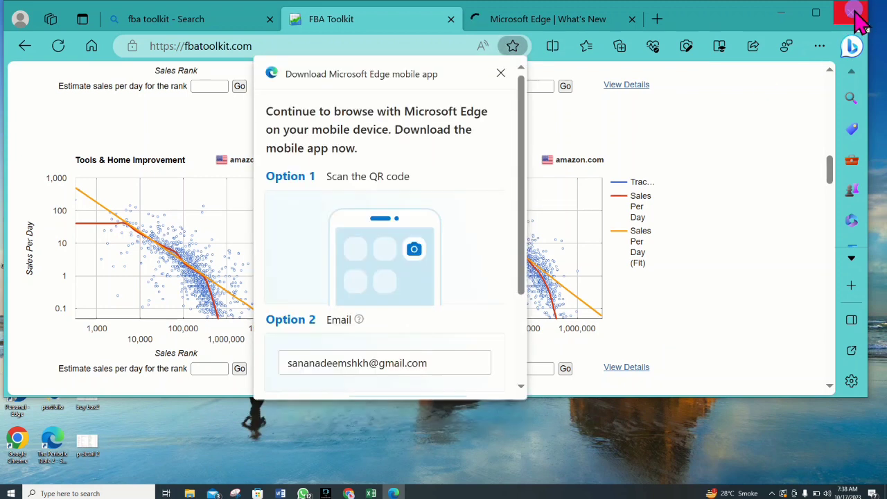
left_click(857, 16)
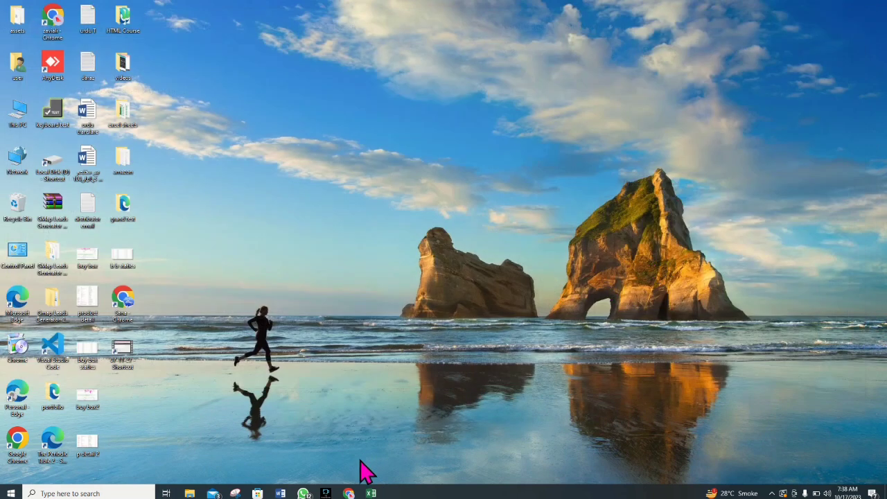
Switch to Chrome and search Google for "grabley" in a new tab
left_click(349, 492)
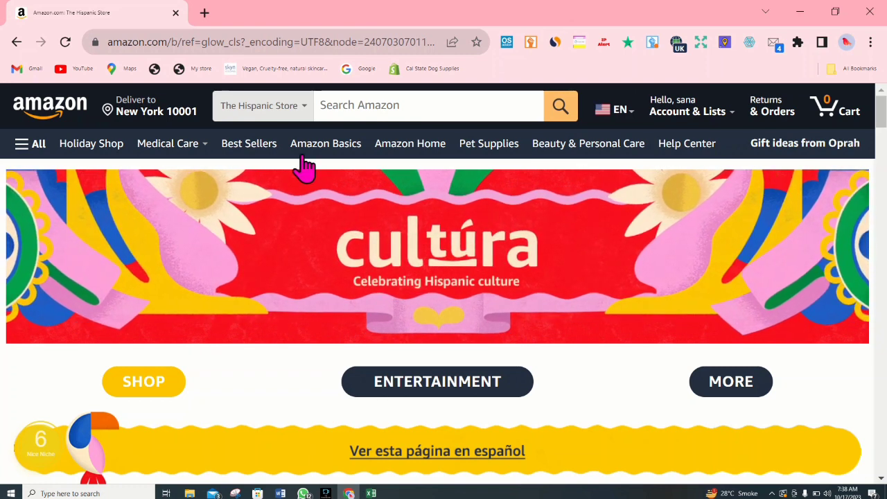
left_click(204, 13)
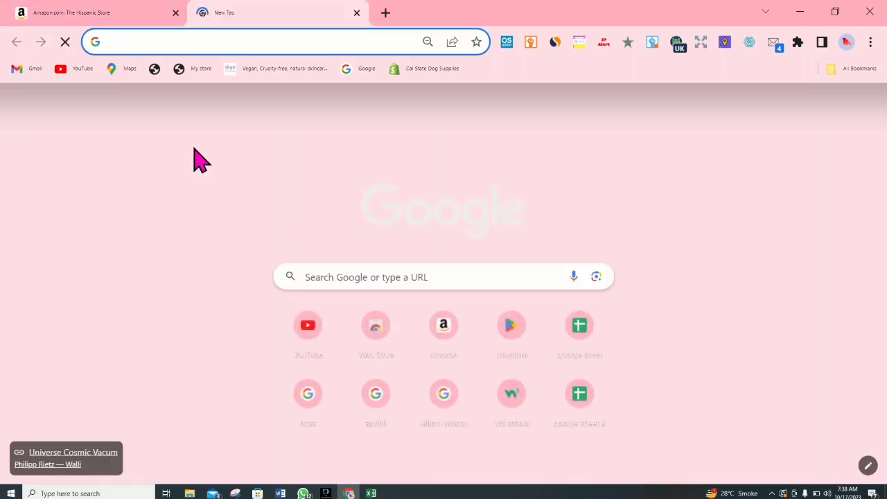
left_click(134, 41)
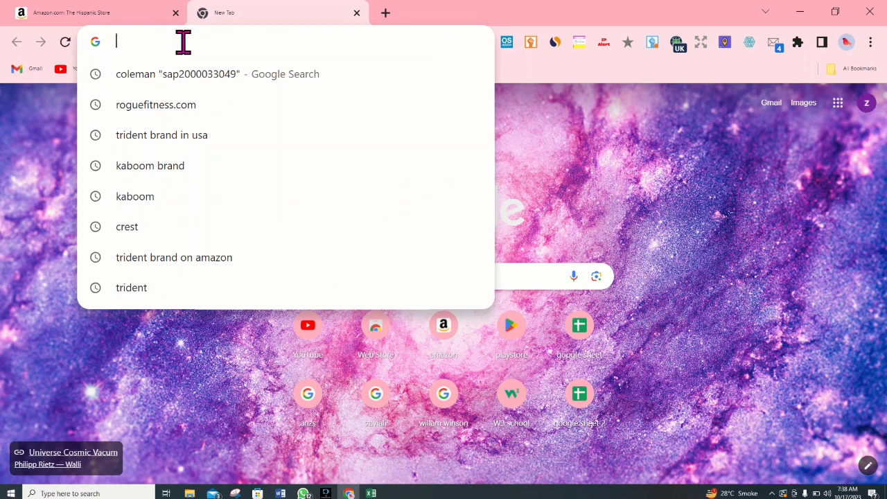
type("gr")
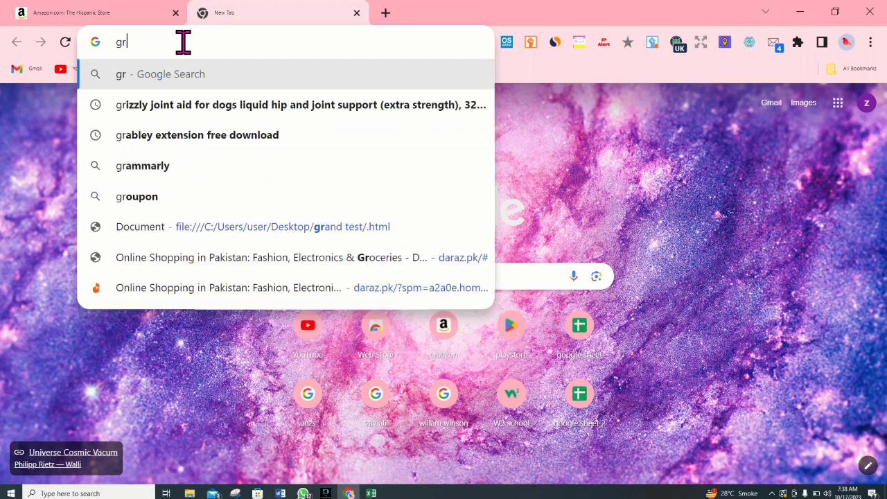
type("abley")
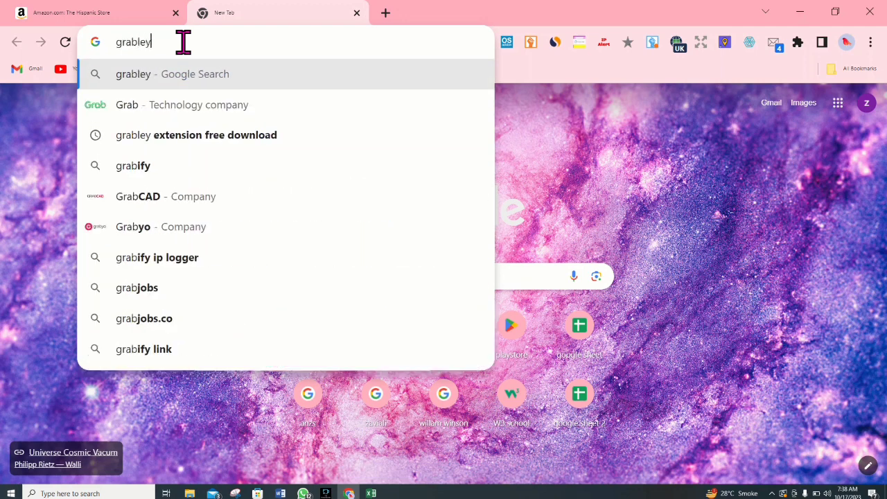
left_click(206, 76)
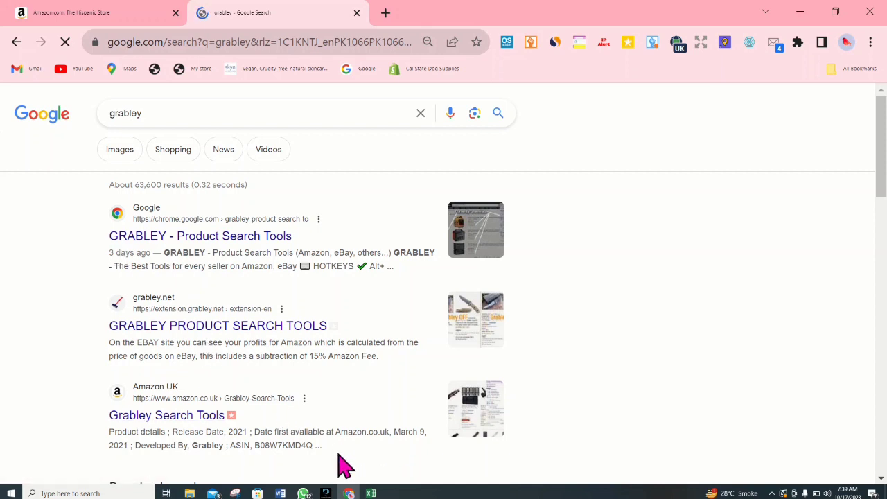
Look through the Google results for the GRABLEY product search tools extension
scroll(345, 467, "down", 4)
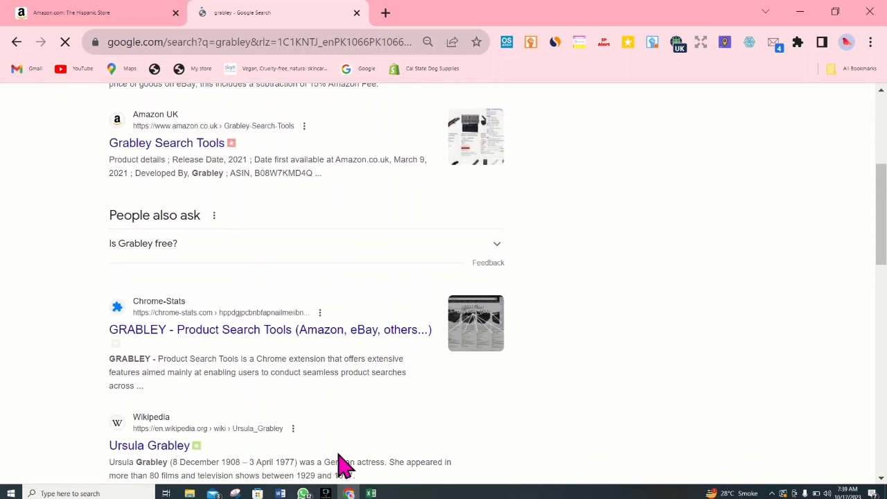
scroll(345, 467, "down", 8)
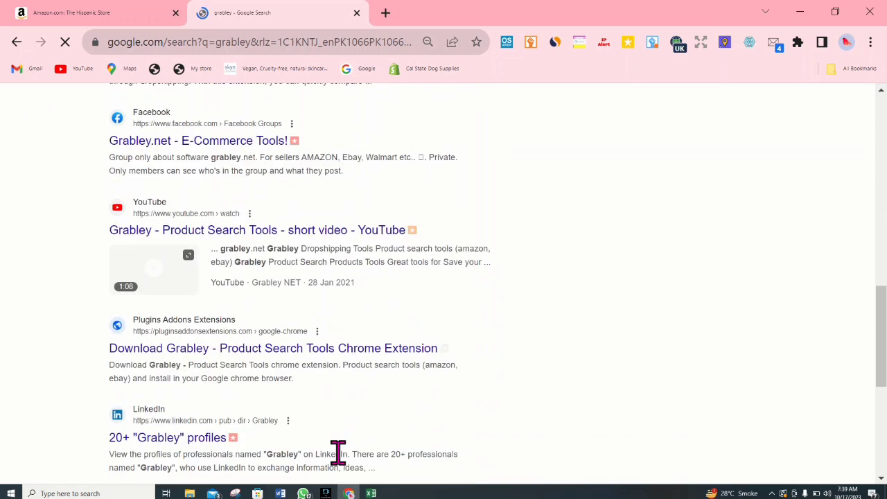
scroll(338, 452, "down", 4)
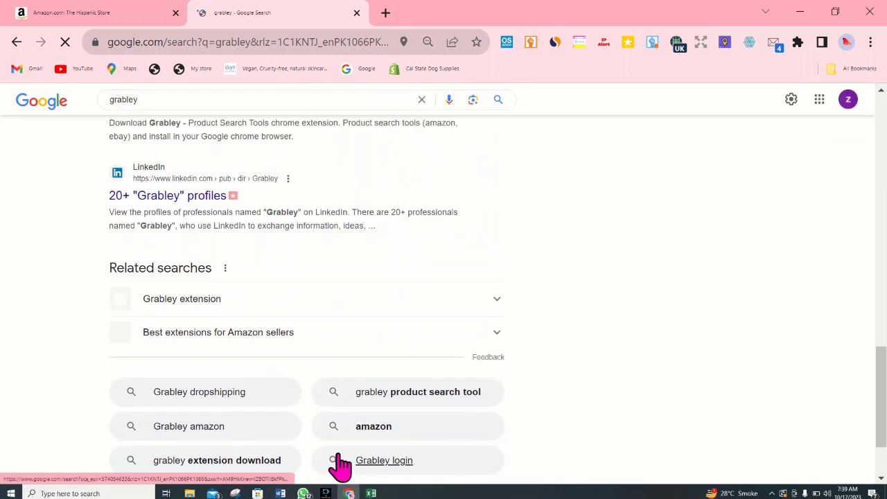
scroll(340, 466, "up", 16)
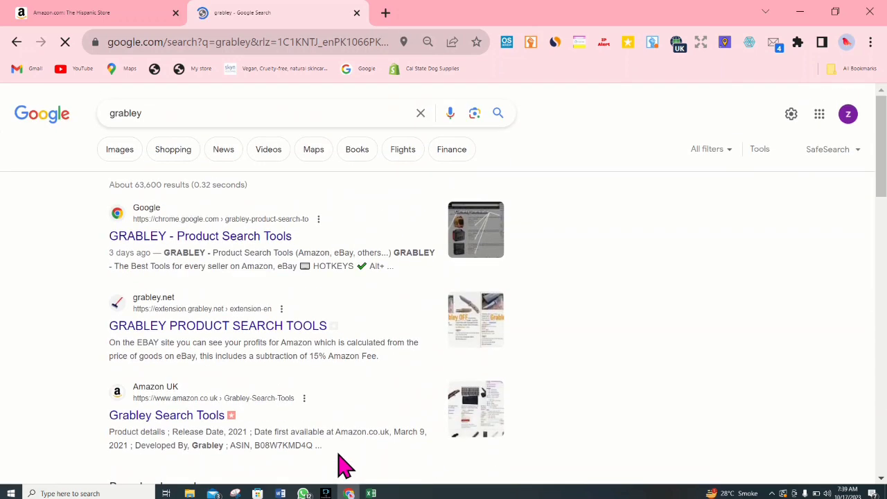
scroll(341, 466, "up", 3)
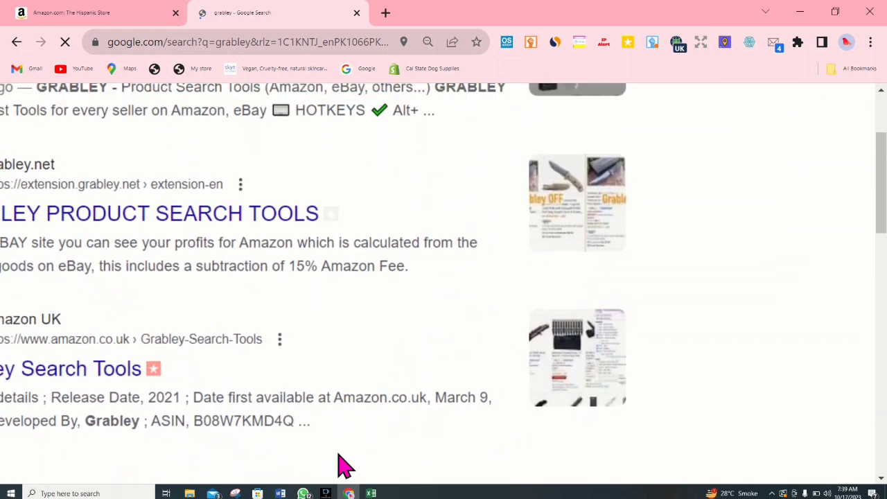
scroll(21, 316, "up", 5)
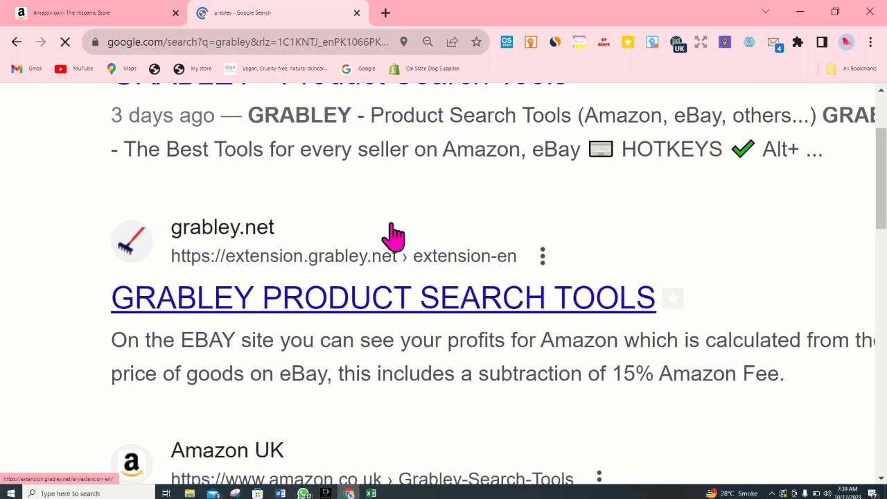
scroll(393, 235, "up", 3)
scroll(393, 235, "down", 1)
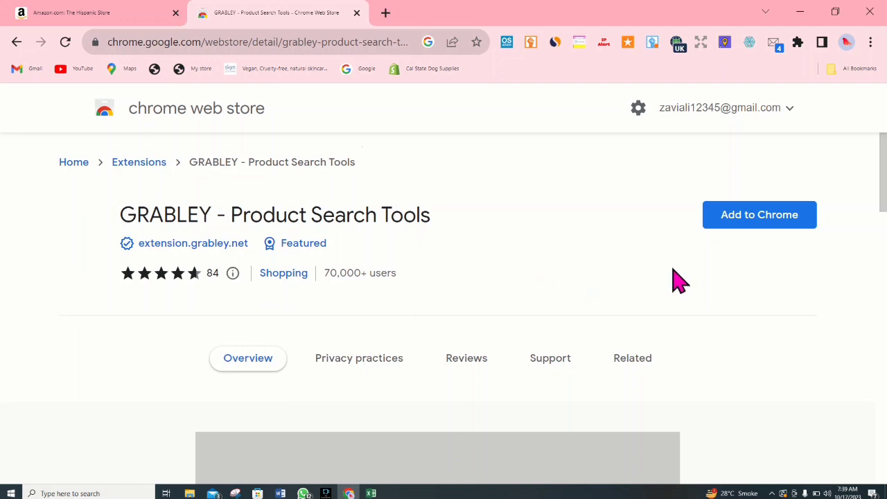
Add the GRABLEY - Product Search Tools extension to Chrome and confirm its installation
left_click(758, 234)
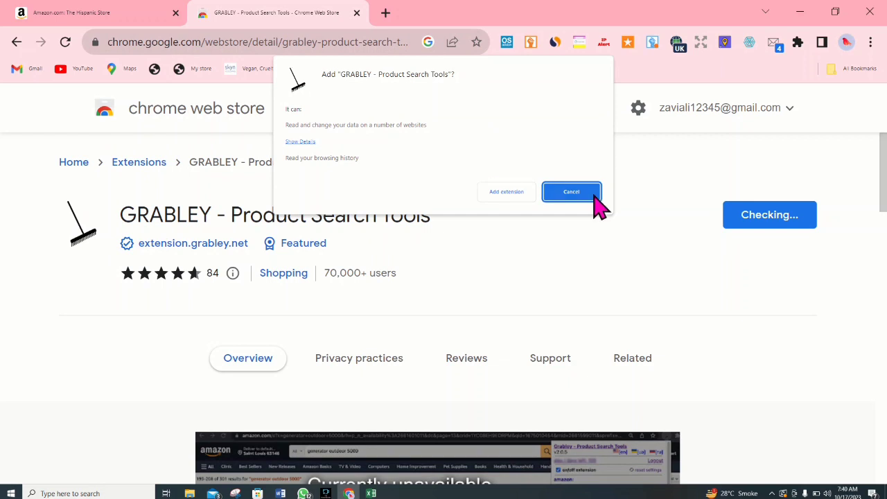
left_click(503, 191)
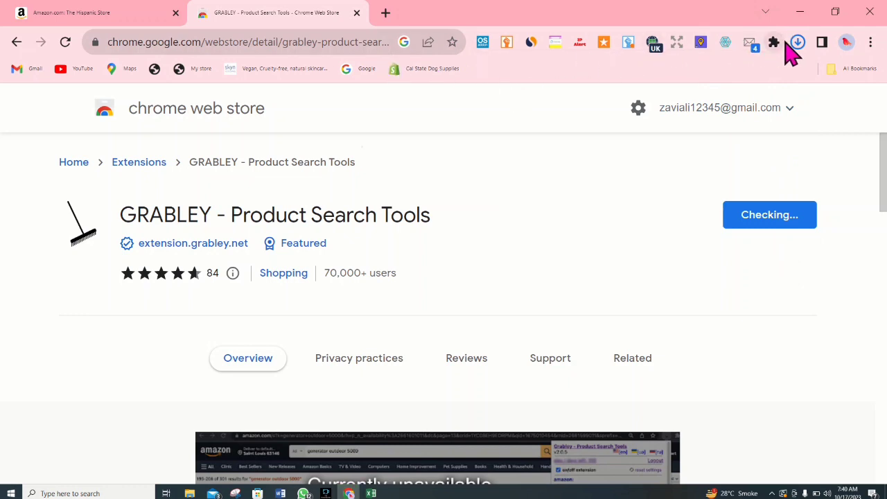
left_click(774, 43)
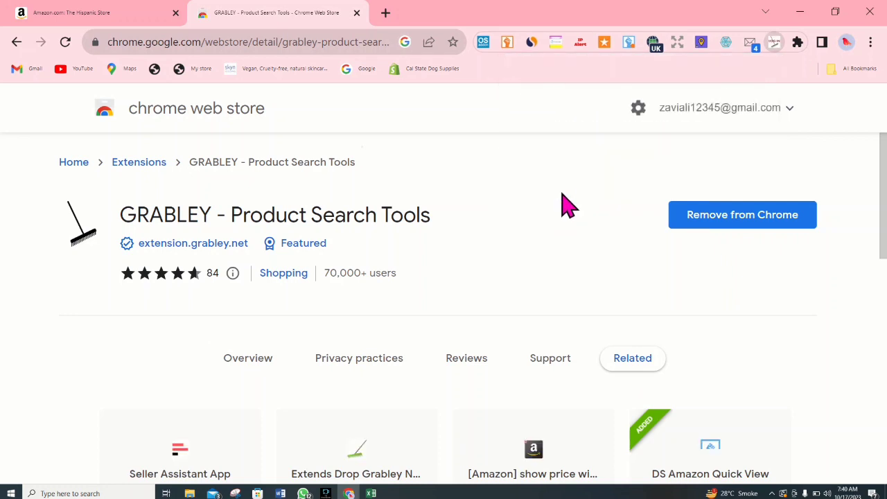
Look through the browser's list of installed extensions for GRABLEY - Product Search Tools, and close the list
left_click(797, 43)
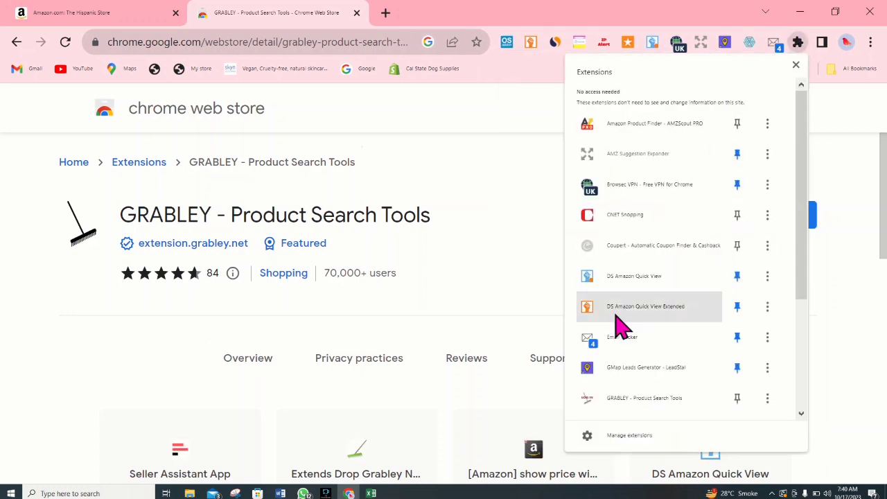
scroll(624, 346, "down", 1)
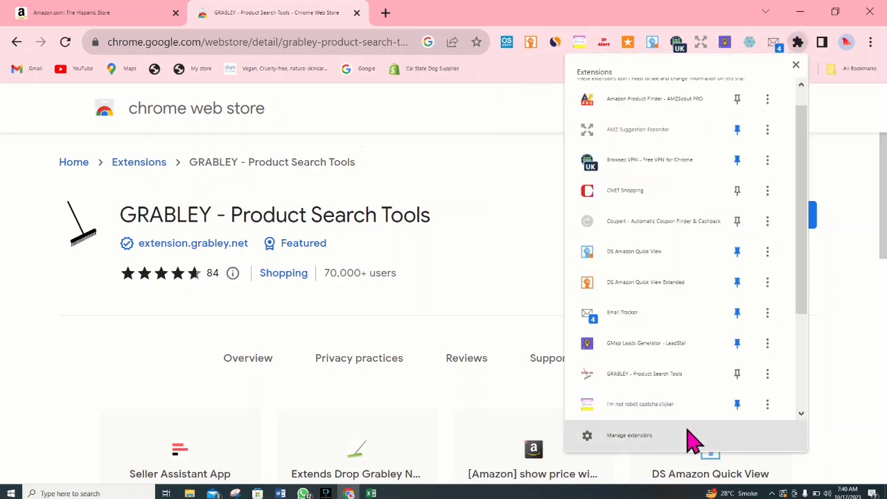
left_click(801, 414)
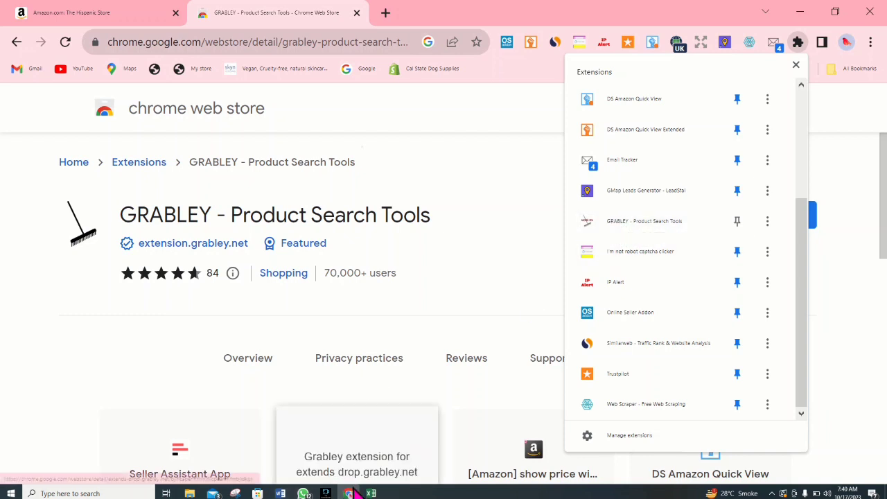
left_click(852, 179)
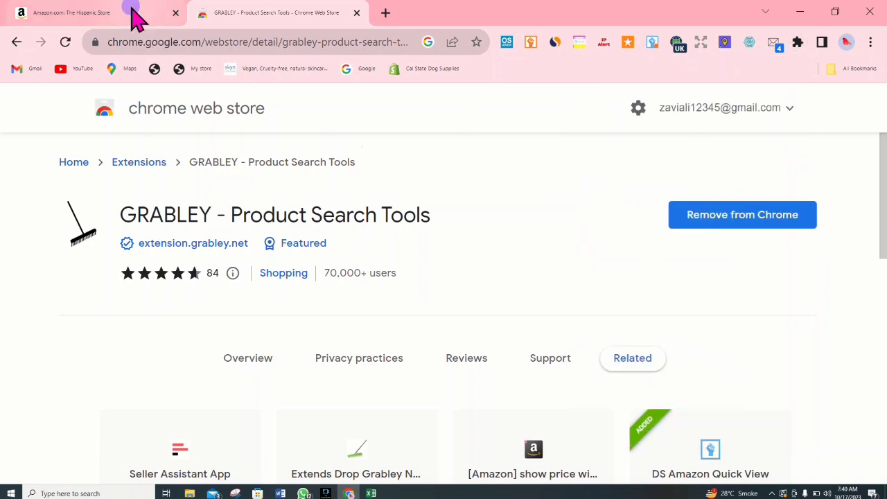
Return to the open Amazon page and open its Best Sellers section
left_click(136, 19)
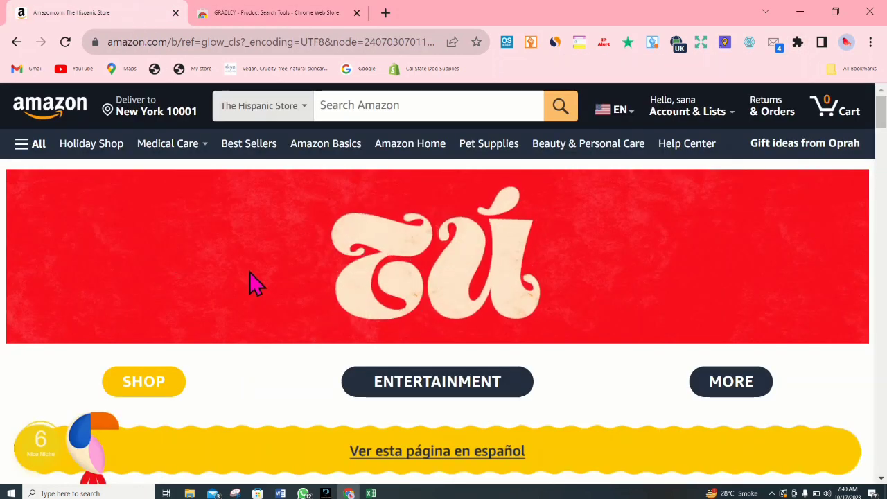
left_click(243, 147)
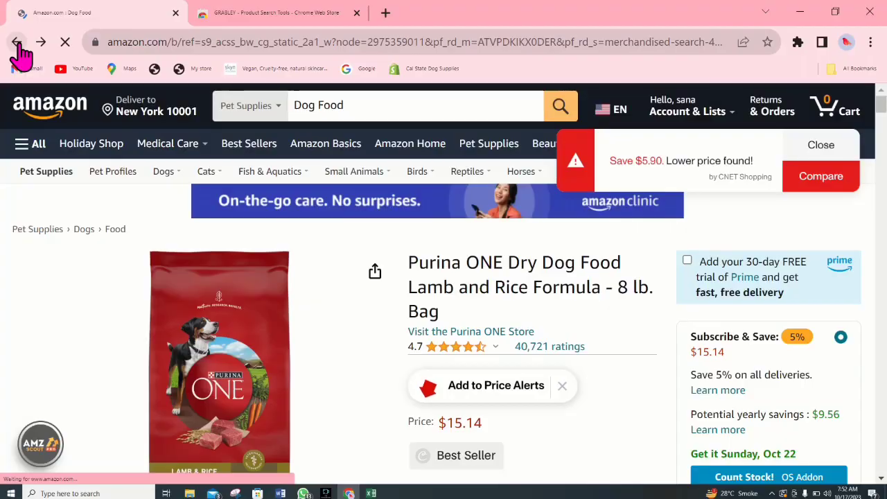
Return to the Dog Food results and check the browser's extension list for GRABLEY - Product Search Tools, closing the list again
left_click(17, 43)
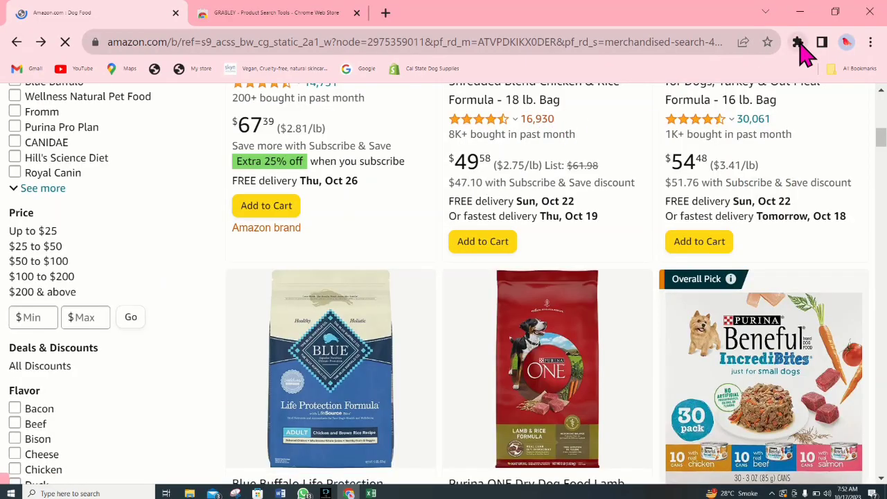
left_click(799, 43)
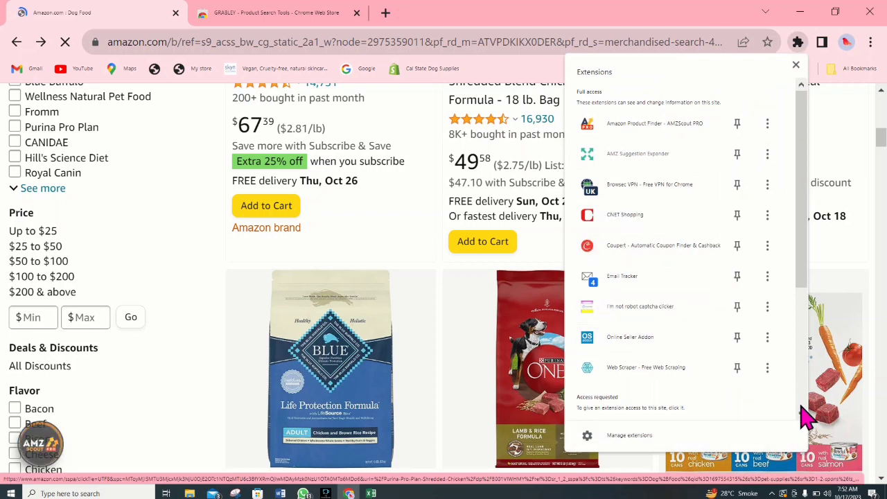
scroll(803, 419, "down", 3)
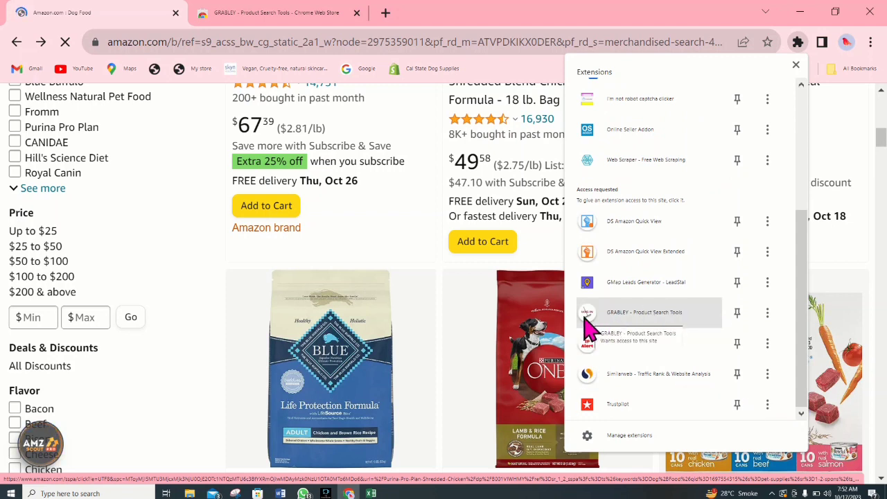
left_click(825, 147)
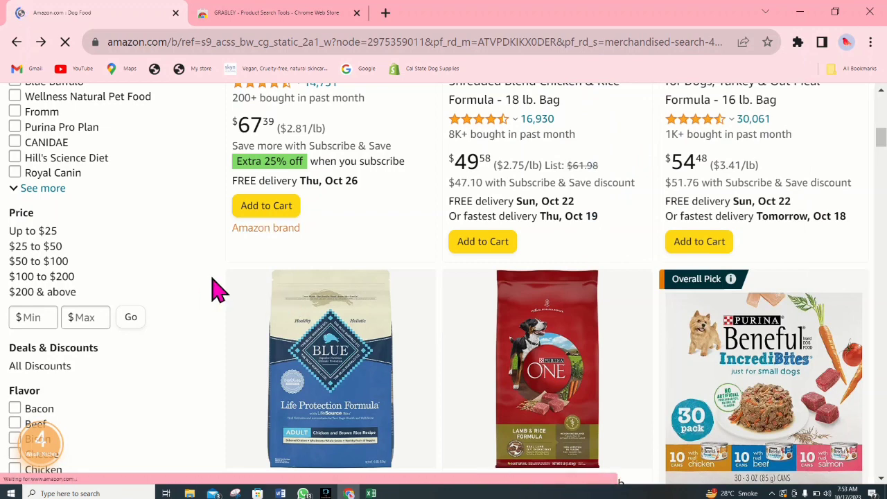
Look through the Dog Food results, examining the listed products' prices, ratings and monthly purchases for any added GRABLEY information
scroll(217, 290, "up", 4)
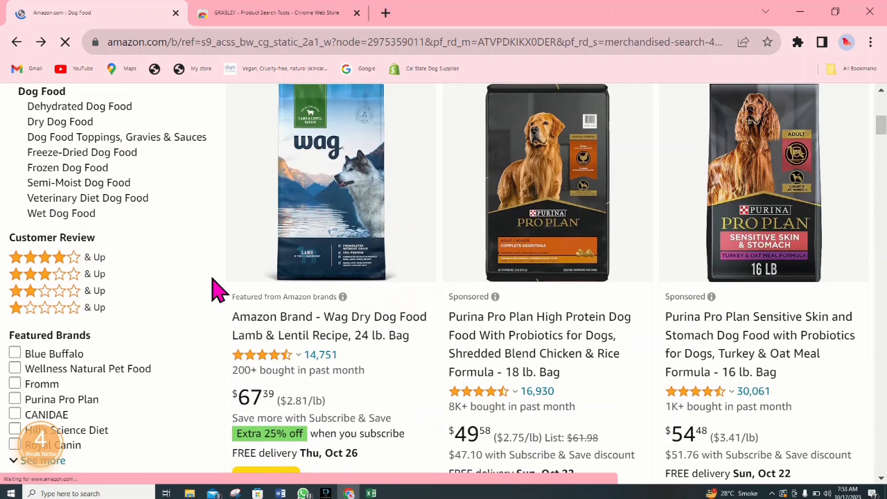
scroll(217, 290, "down", 2)
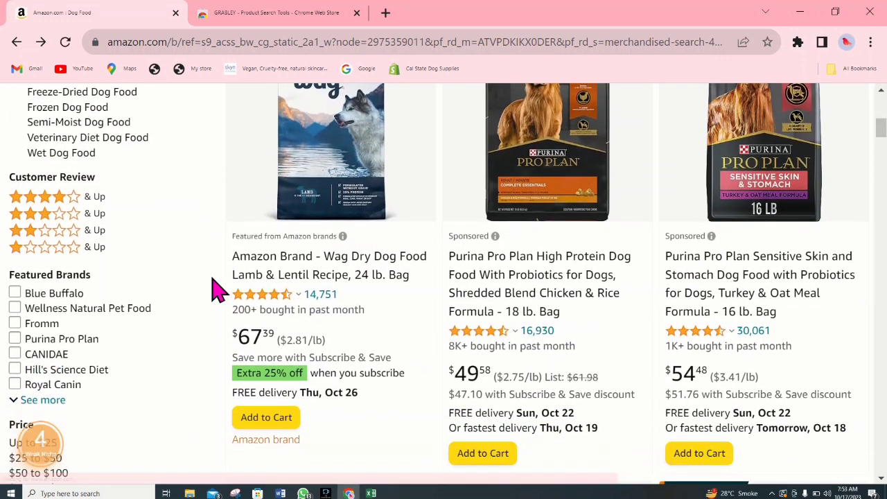
scroll(217, 290, "up", 4)
scroll(217, 289, "up", 1)
scroll(216, 289, "down", 2)
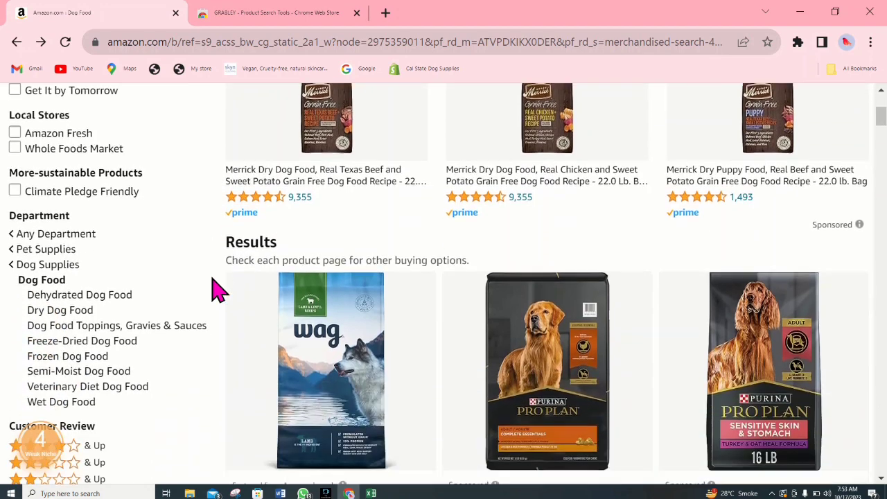
scroll(217, 290, "down", 2)
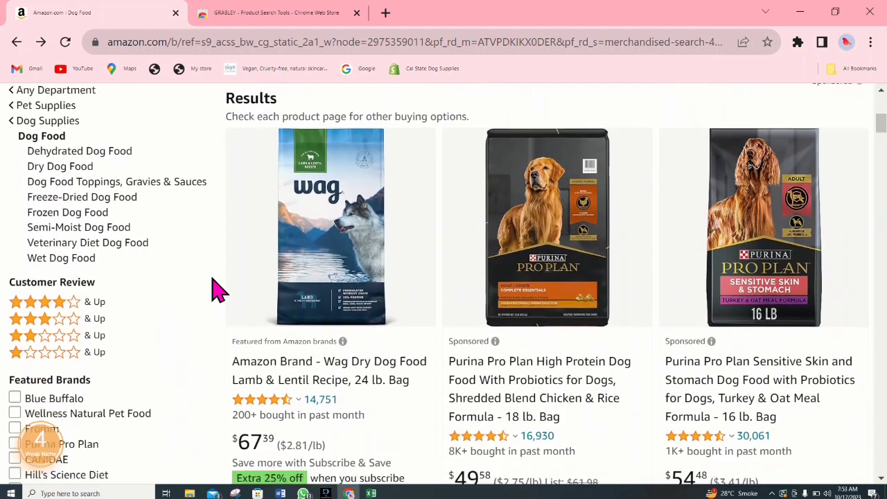
scroll(217, 290, "down", 2)
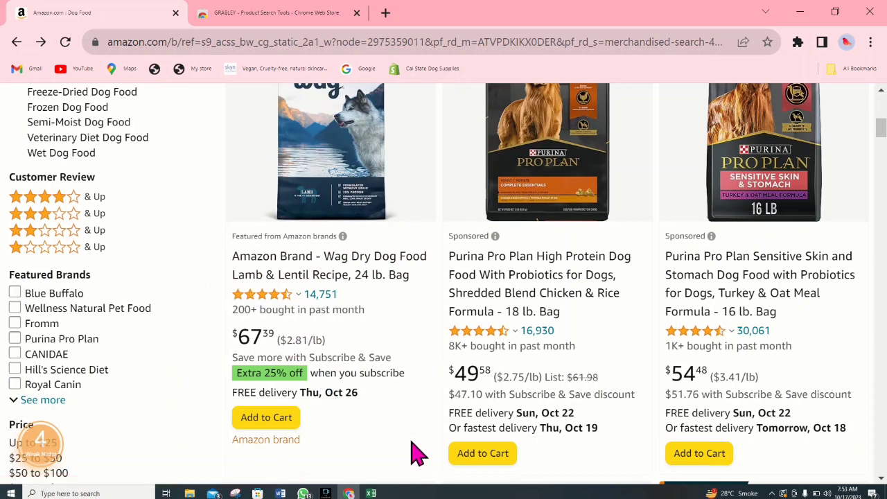
scroll(416, 458, "down", 4)
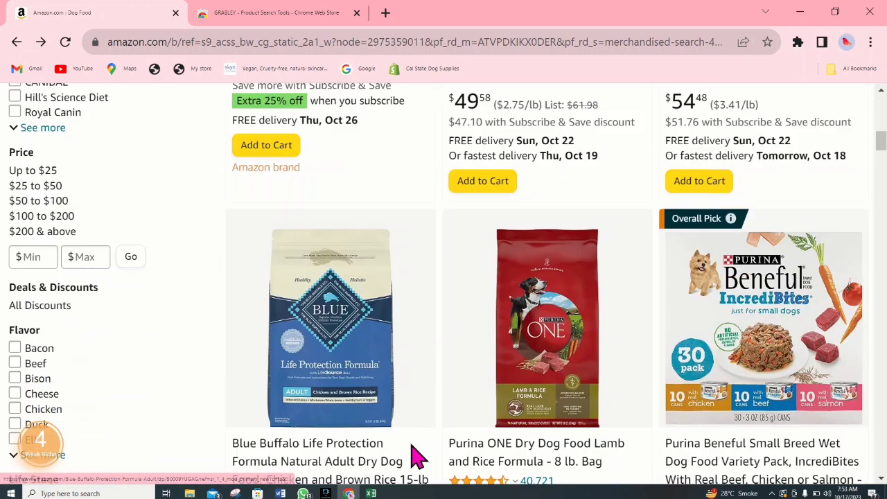
scroll(420, 454, "down", 3)
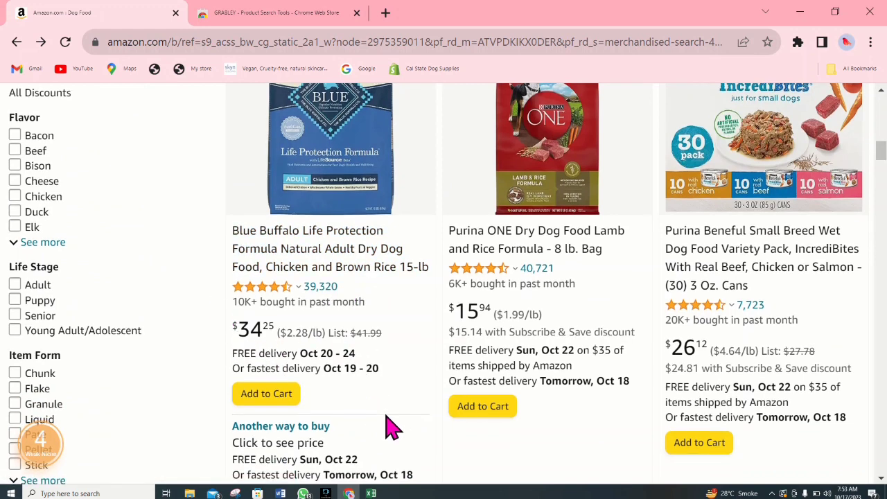
scroll(390, 426, "down", 1)
scroll(390, 426, "down", 1)
scroll(390, 427, "up", 1)
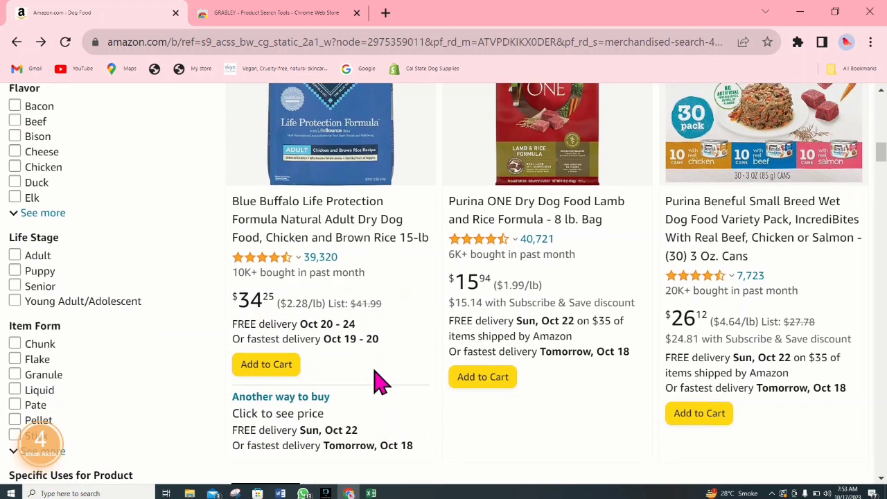
Open the Blue Buffalo Life Protection Formula 15-lb listing and examine its product details for GRABLEY's search tools
left_click(342, 208)
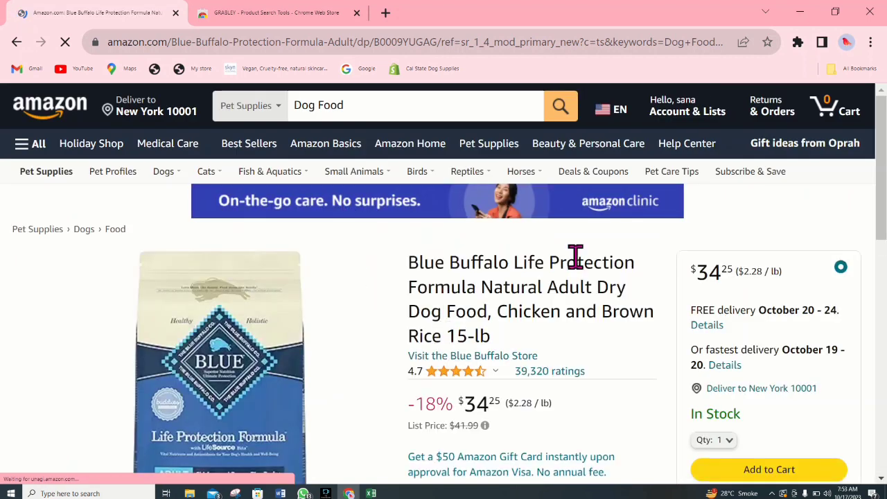
left_click(632, 415)
scroll(632, 424, "down", 2)
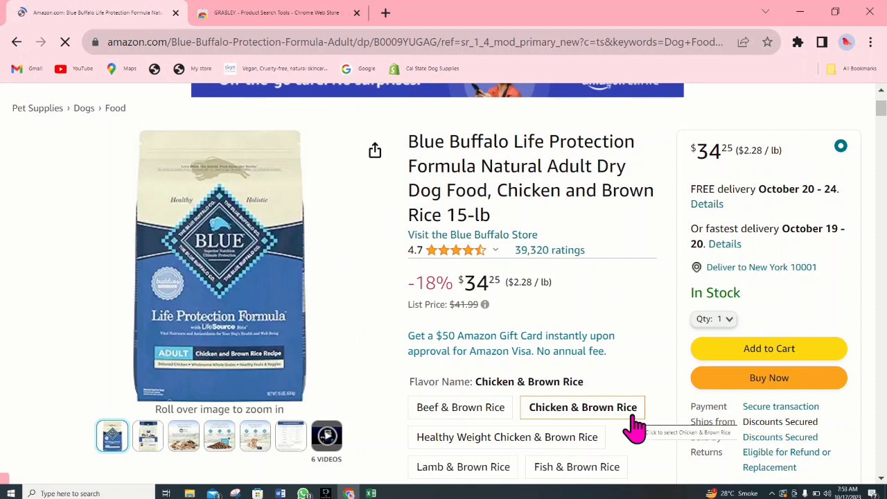
scroll(634, 428, "down", 5)
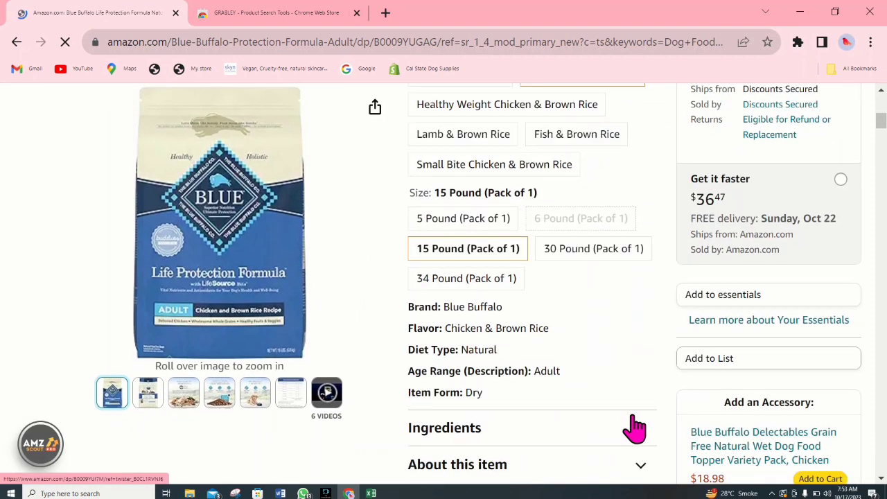
scroll(632, 424, "down", 3)
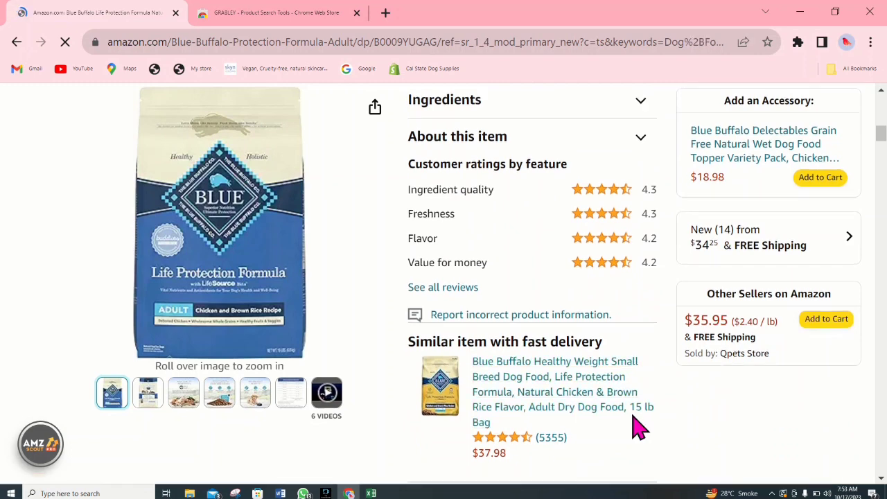
scroll(634, 426, "up", 2)
scroll(637, 427, "up", 10)
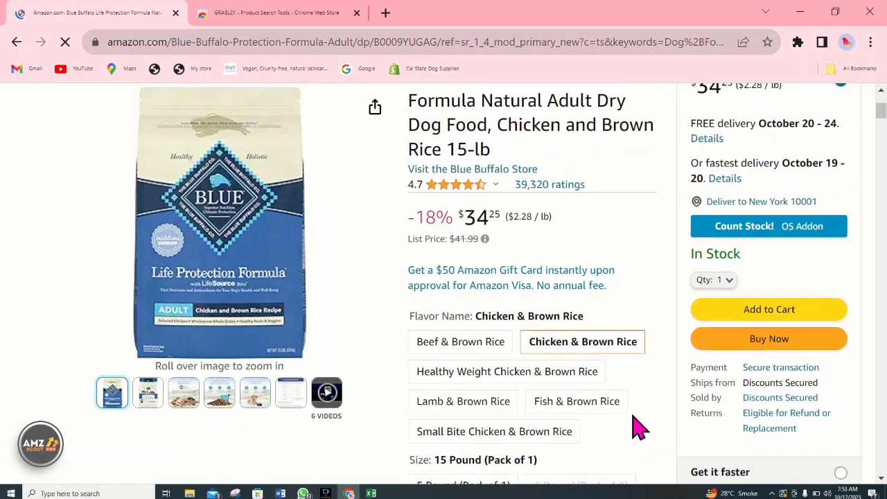
scroll(637, 428, "down", 2)
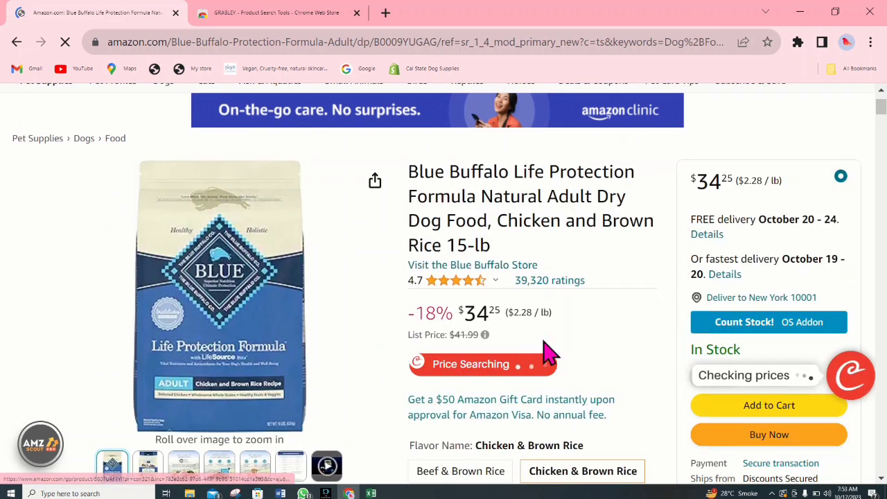
scroll(568, 398, "down", 1)
scroll(568, 399, "down", 5)
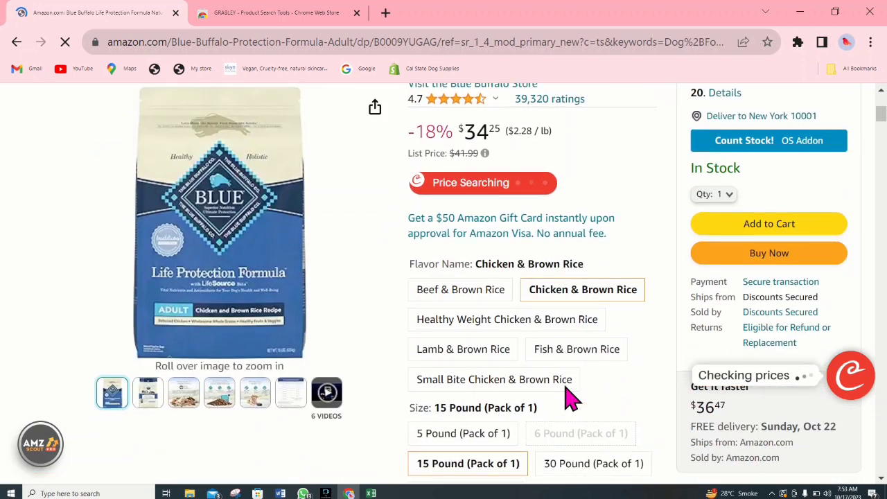
scroll(570, 399, "down", 1)
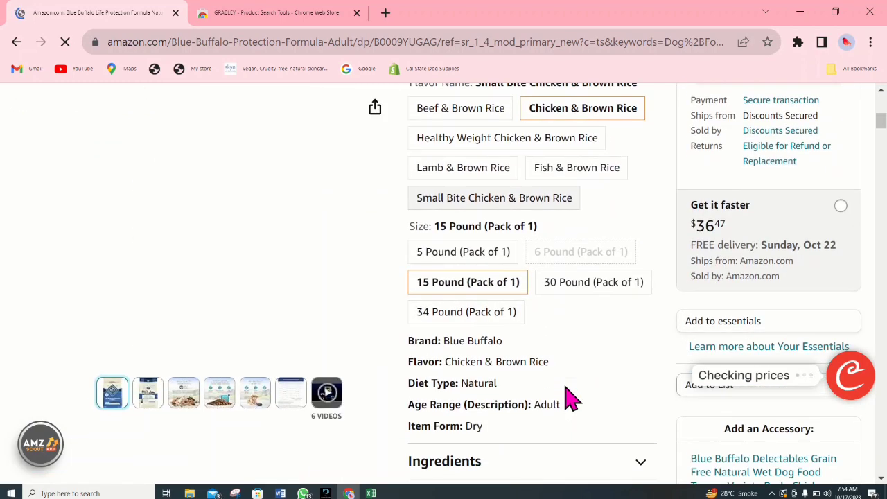
scroll(568, 399, "down", 2)
scroll(568, 398, "up", 9)
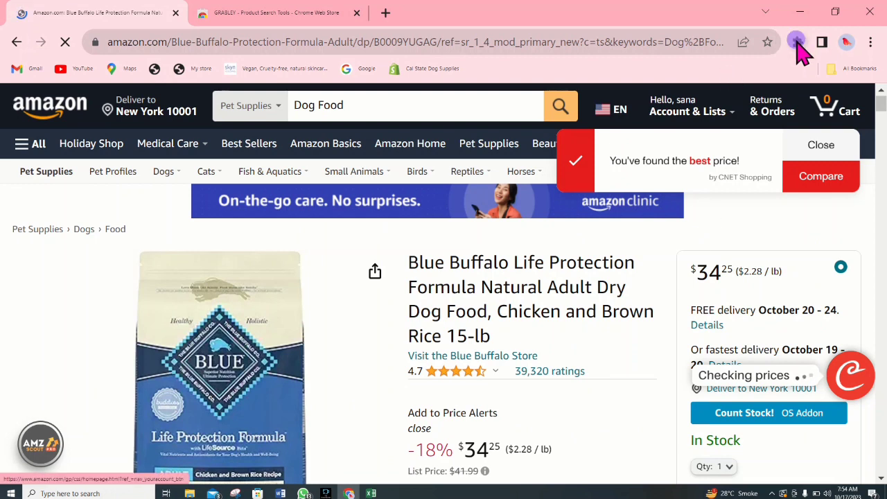
Pin the GRABLEY - Product Search Tools extension to the browser toolbar and close the extension list
left_click(797, 42)
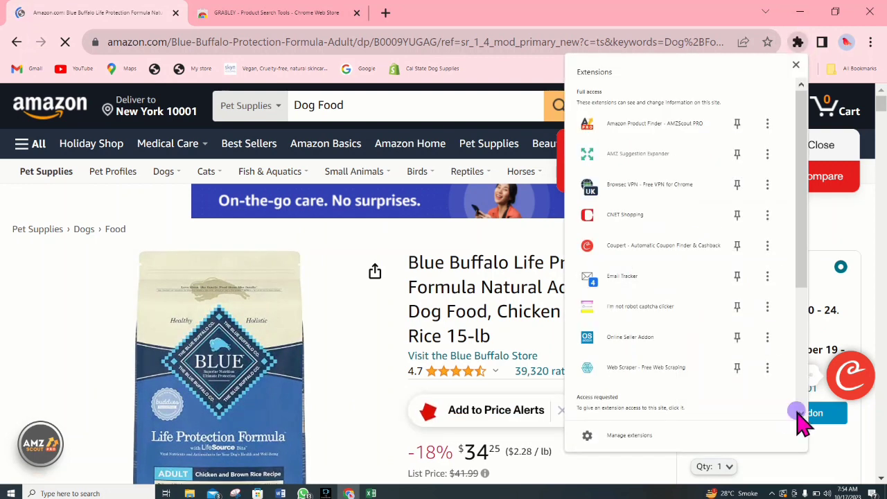
scroll(798, 416, "down", 3)
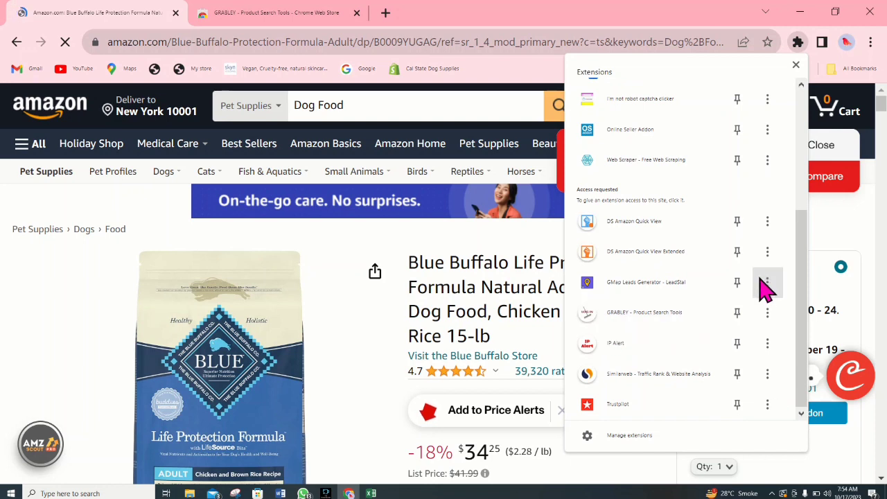
left_click(737, 312)
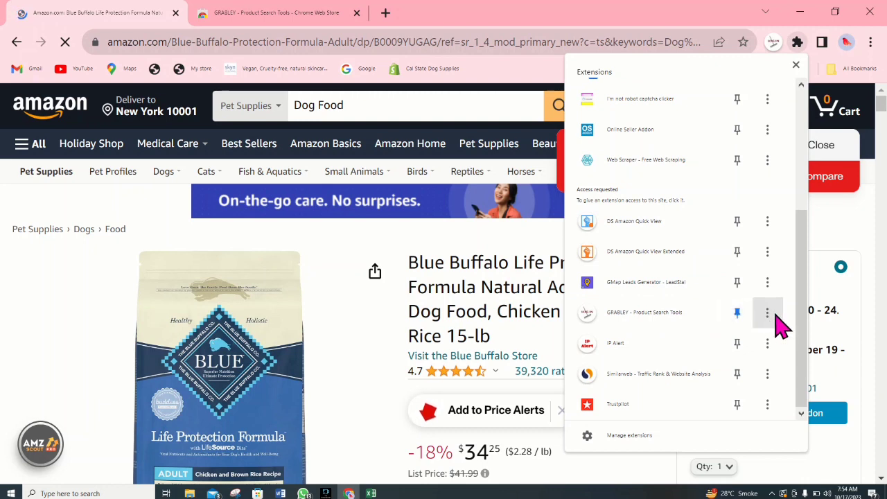
left_click(633, 469)
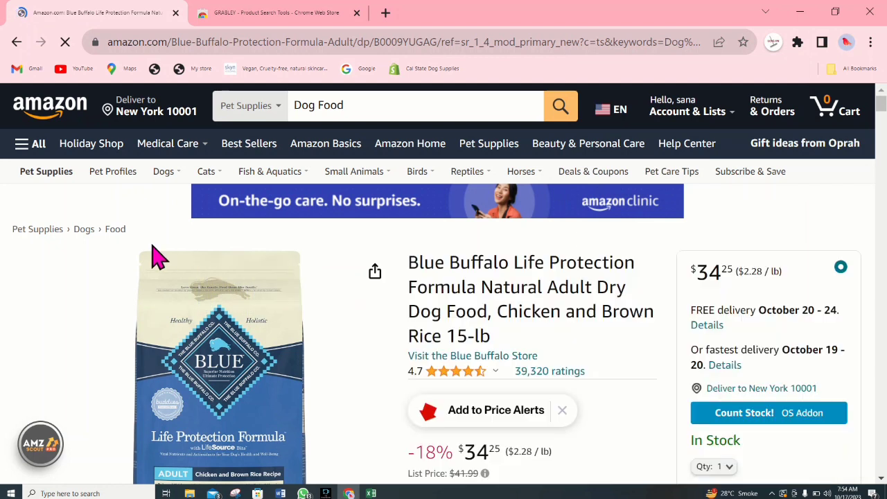
Go back to the Dog Food results, and refresh the Windows desktop before returning to Chrome
left_click(16, 43)
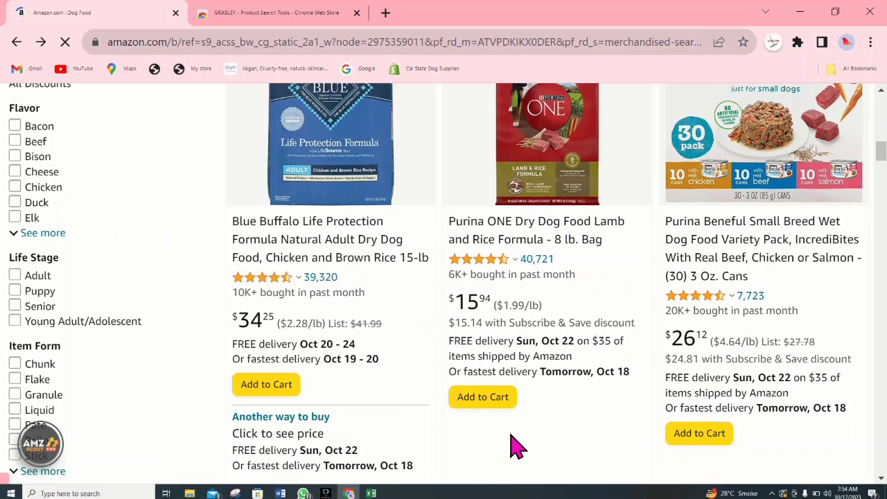
left_click(349, 492)
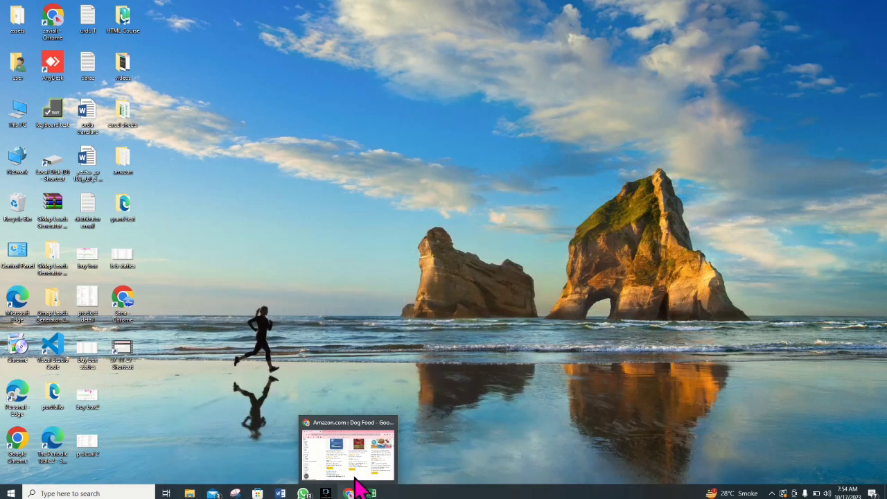
right_click(420, 223)
left_click(444, 248)
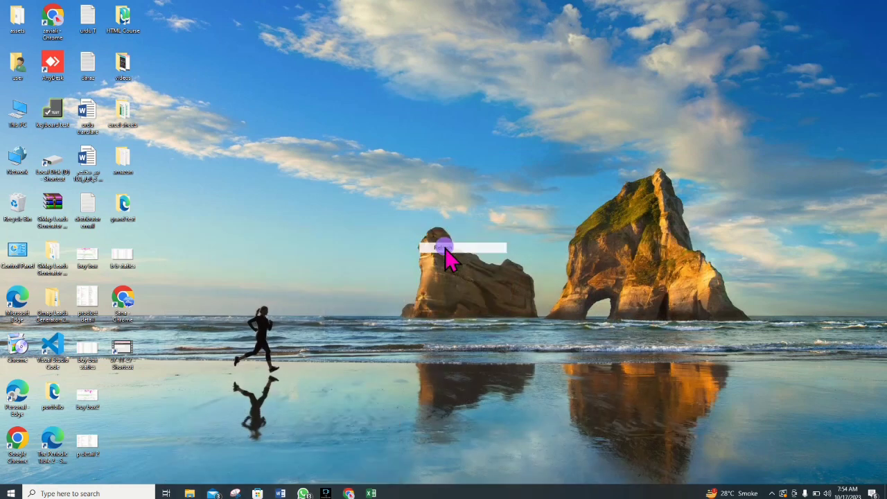
left_click(351, 492)
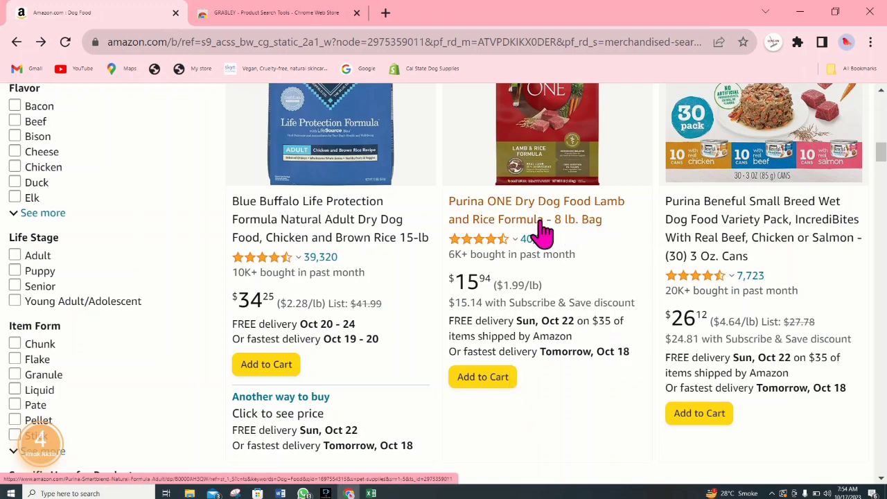
Open the Blue Buffalo Life Protection Formula 15-lb listing from the Dog Food results and look through its product details
left_click(299, 20)
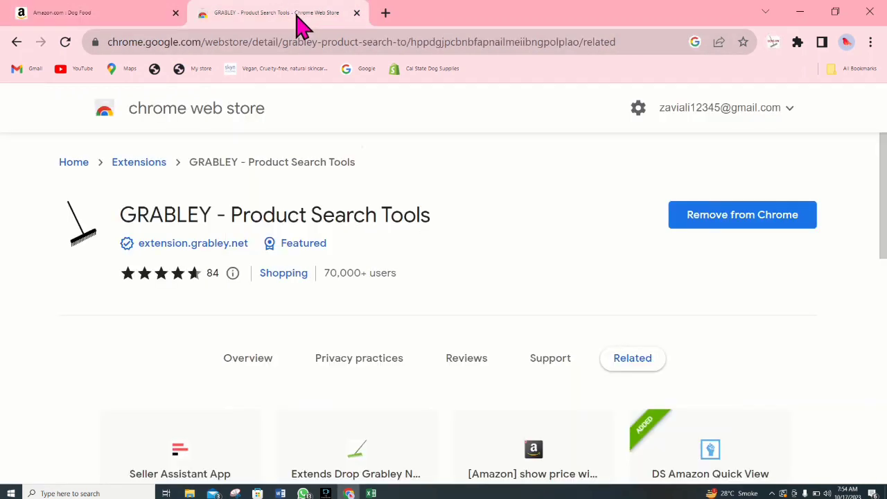
left_click(133, 19)
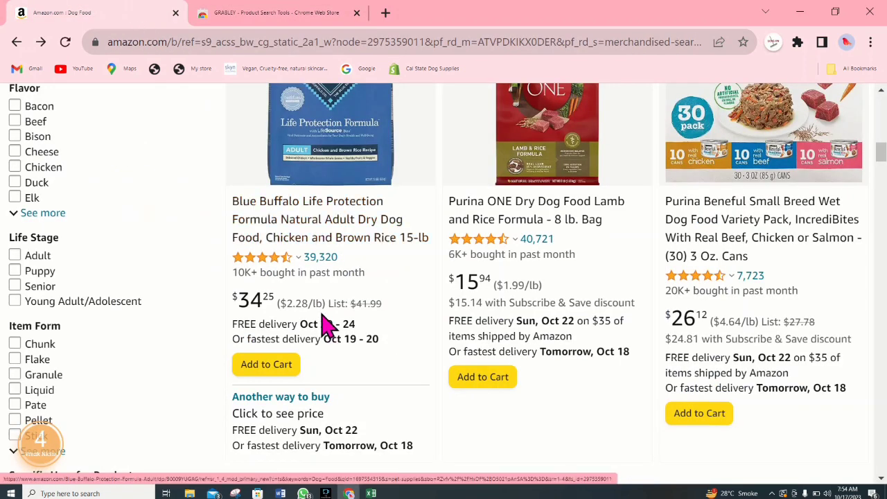
left_click(319, 229)
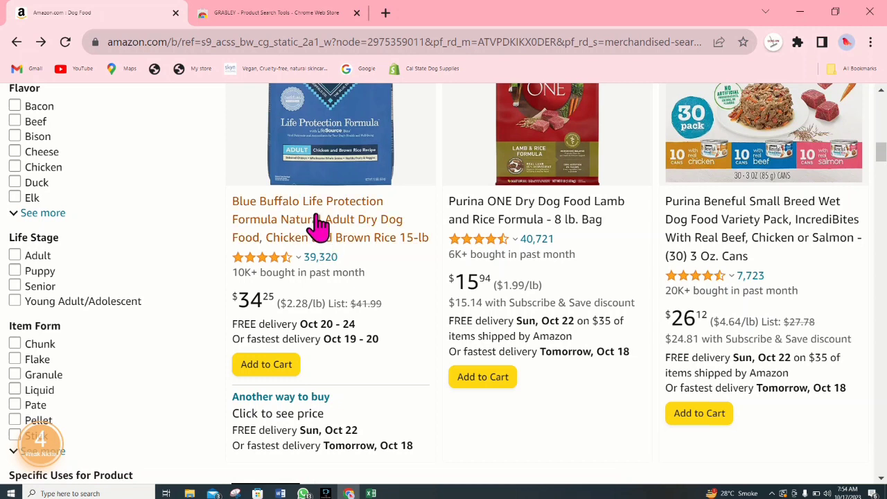
left_click(321, 223)
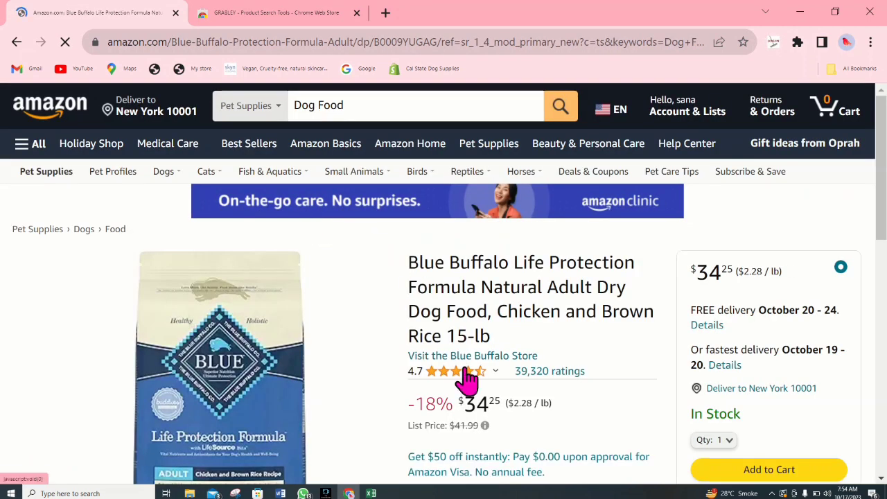
scroll(619, 431, "down", 1)
scroll(619, 431, "down", 4)
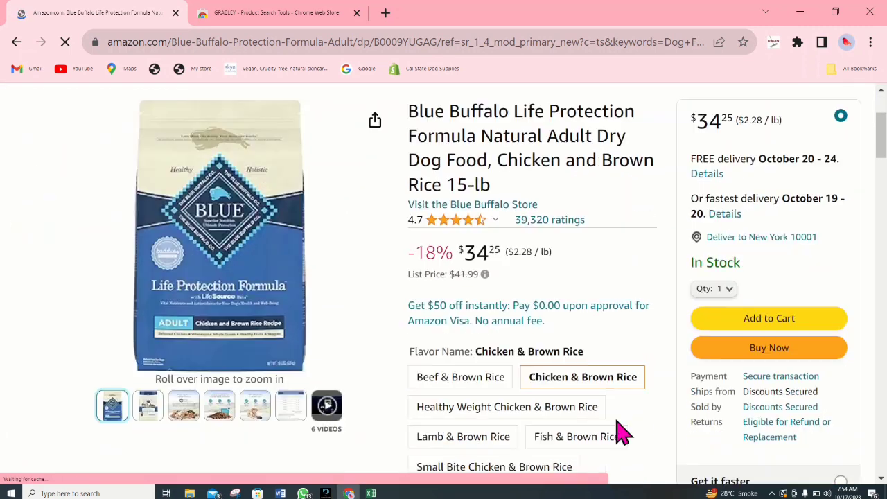
scroll(624, 431, "down", 5)
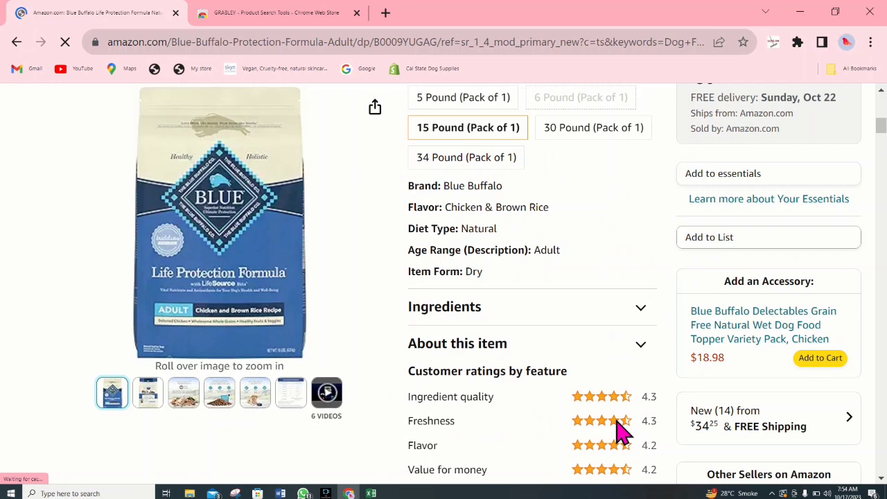
scroll(619, 431, "up", 4)
scroll(619, 431, "up", 4)
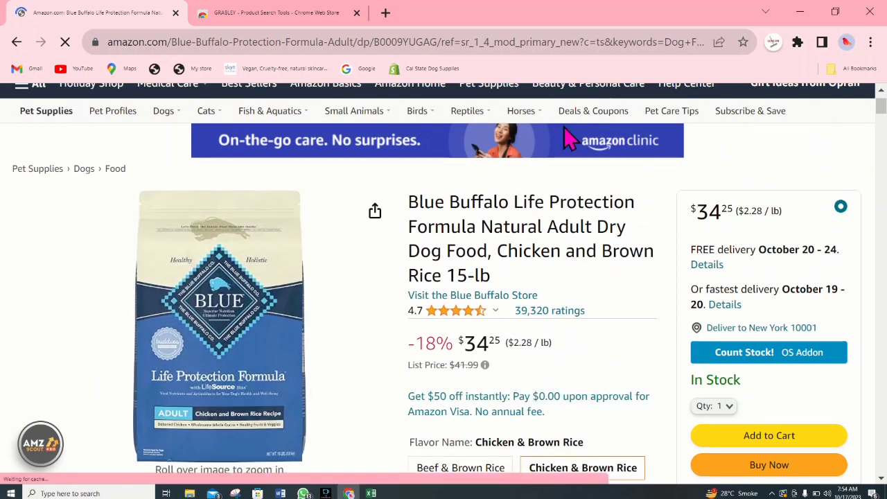
Allow the GRABLEY - Product Search Tools extension to read and change site data on amazon.com
left_click(796, 41)
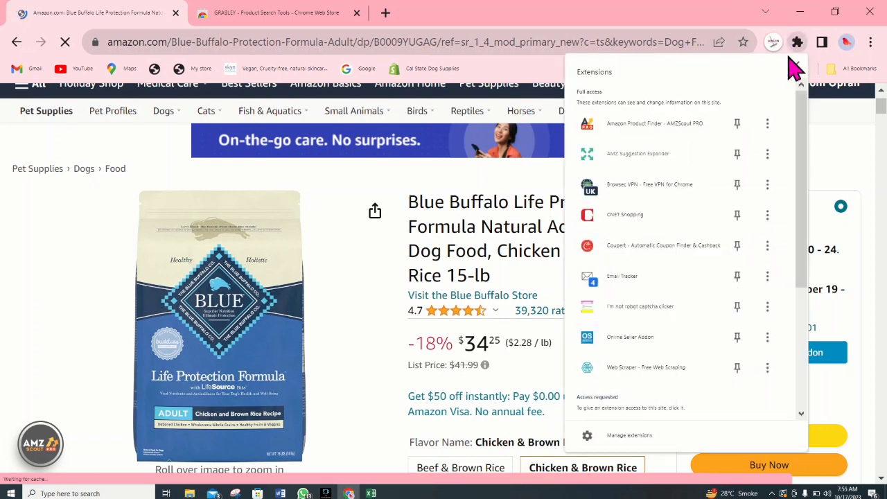
scroll(802, 417, "down", 3)
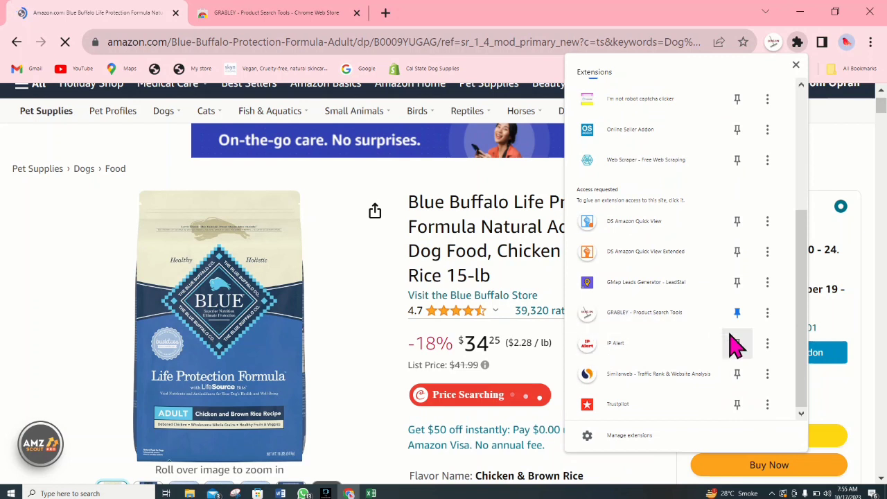
left_click(768, 313)
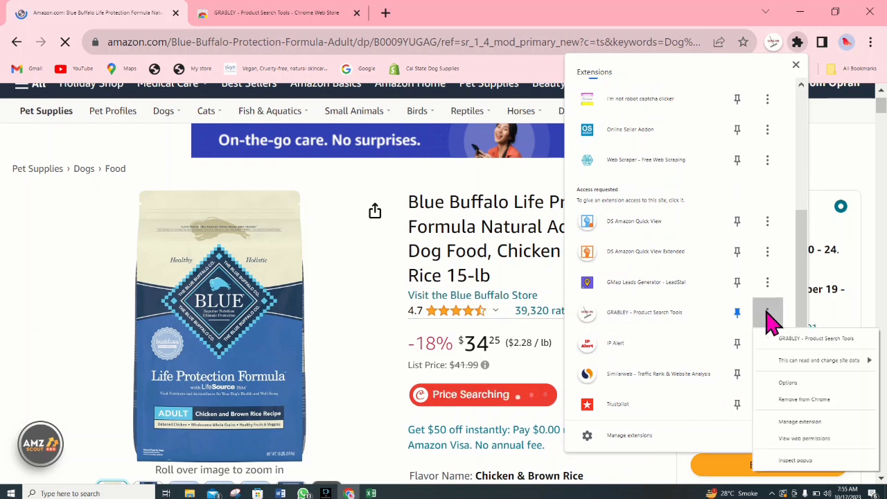
mouse_move(787, 362)
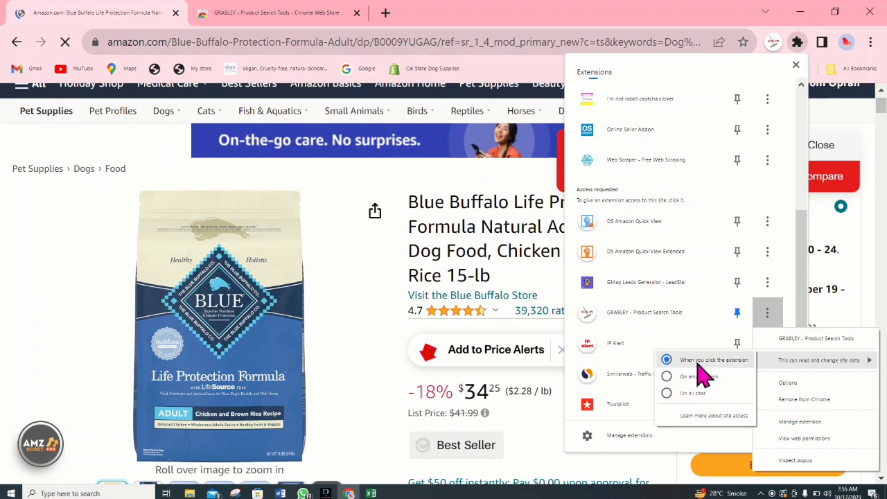
left_click(668, 377)
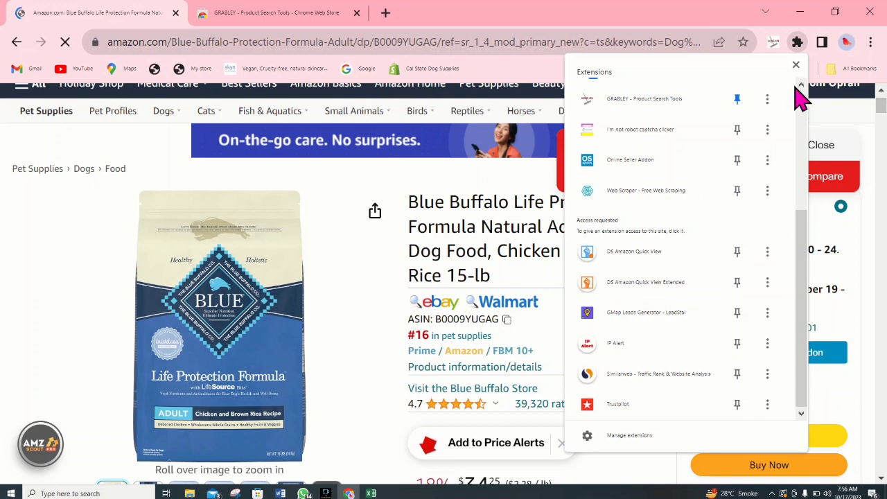
Restrict GRABLEY's site data access to when the extension is clicked, and reload the listing to apply it
scroll(800, 94, "up", 5)
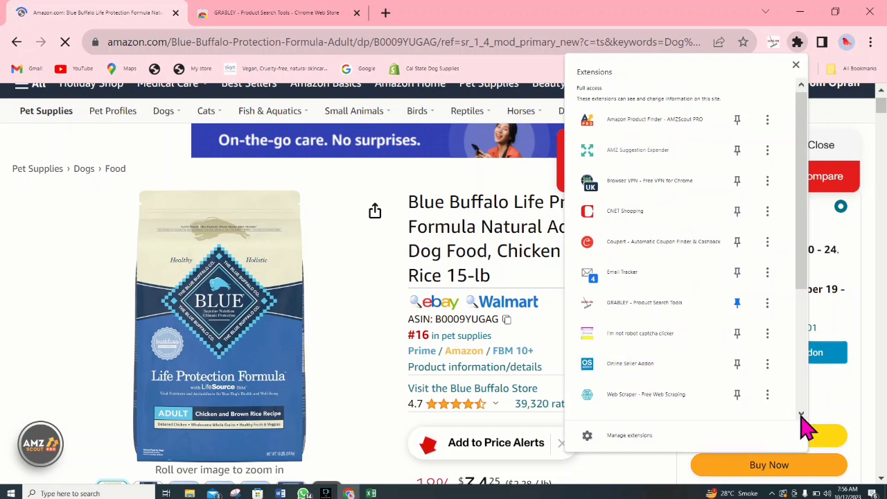
left_click(766, 305)
mouse_move(797, 359)
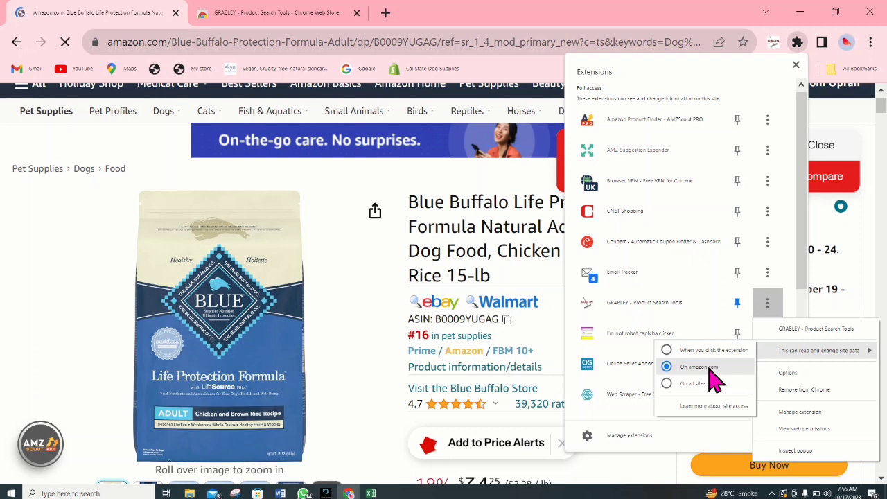
left_click(668, 352)
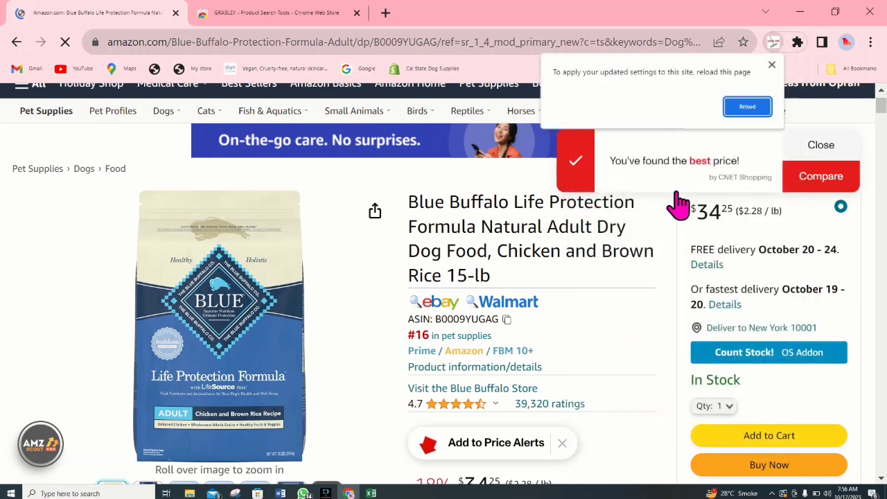
left_click(747, 108)
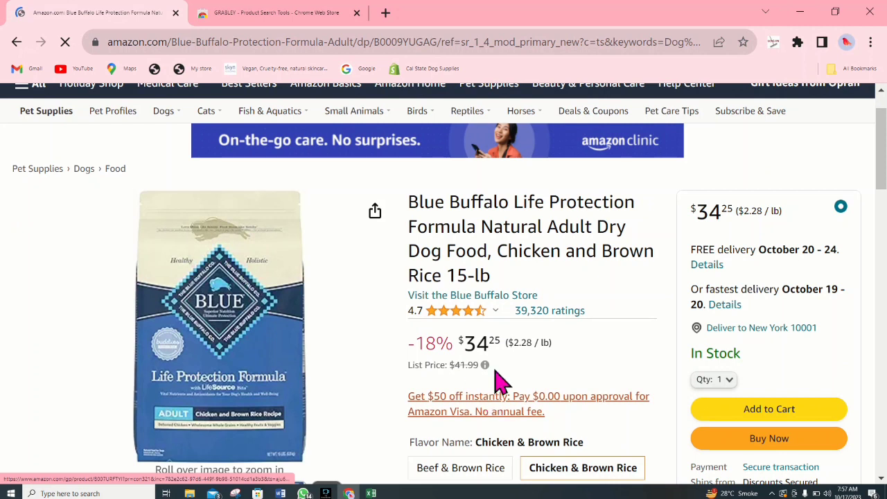
Set GRABLEY's site data access to amazon.com, and return to the Blue Buffalo listing with no overlay open
left_click(798, 43)
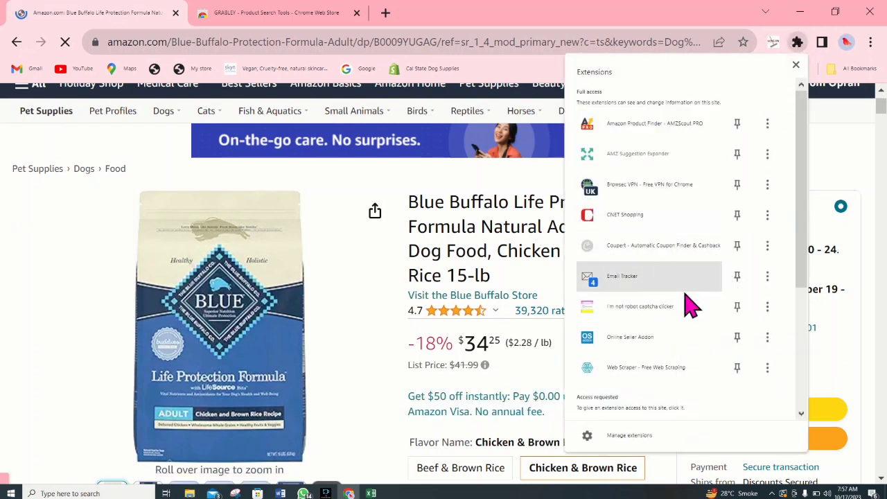
left_click(801, 414)
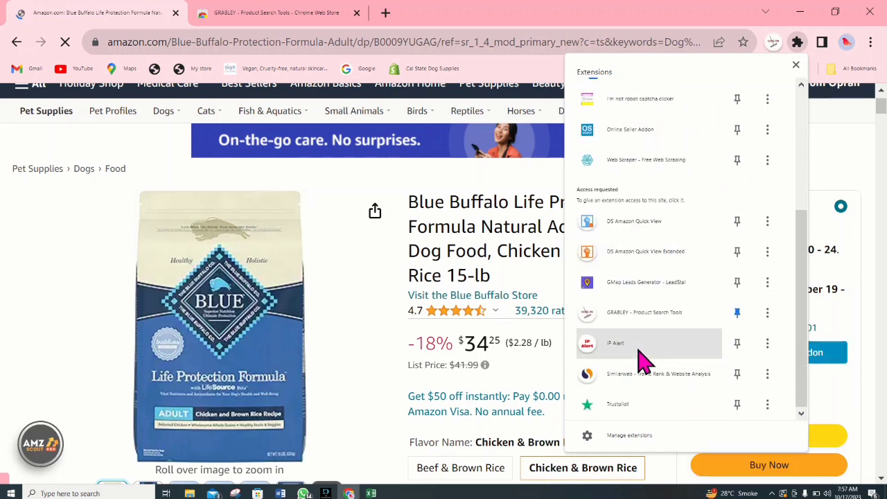
left_click(767, 314)
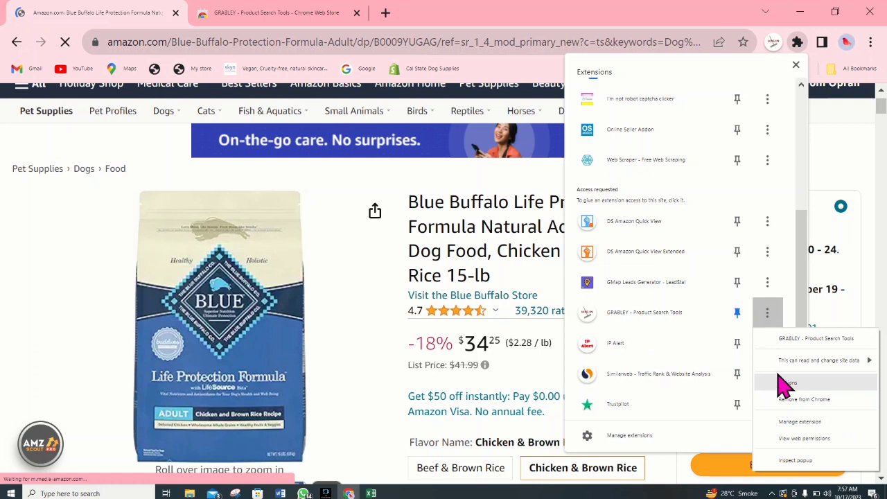
mouse_move(770, 361)
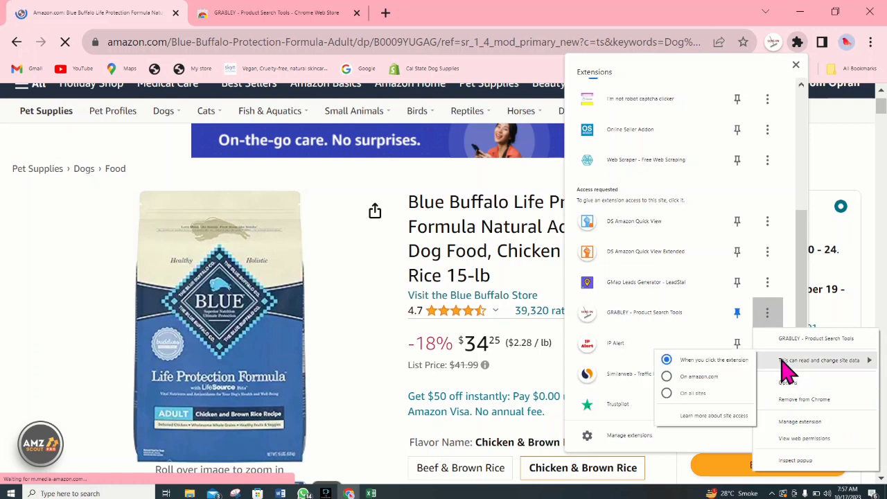
left_click(673, 379)
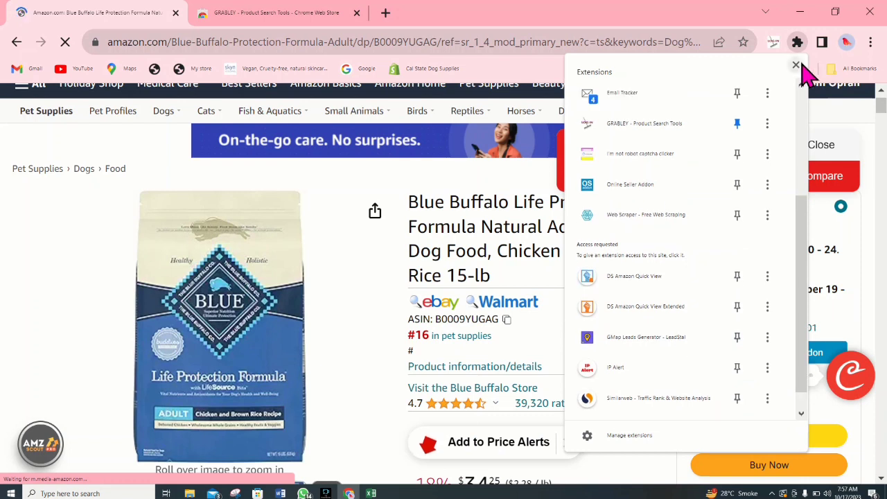
left_click(353, 268)
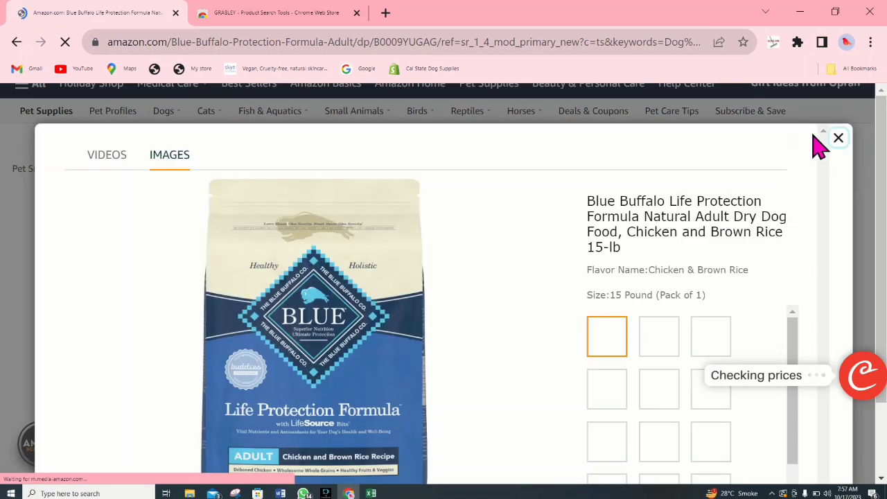
left_click(835, 139)
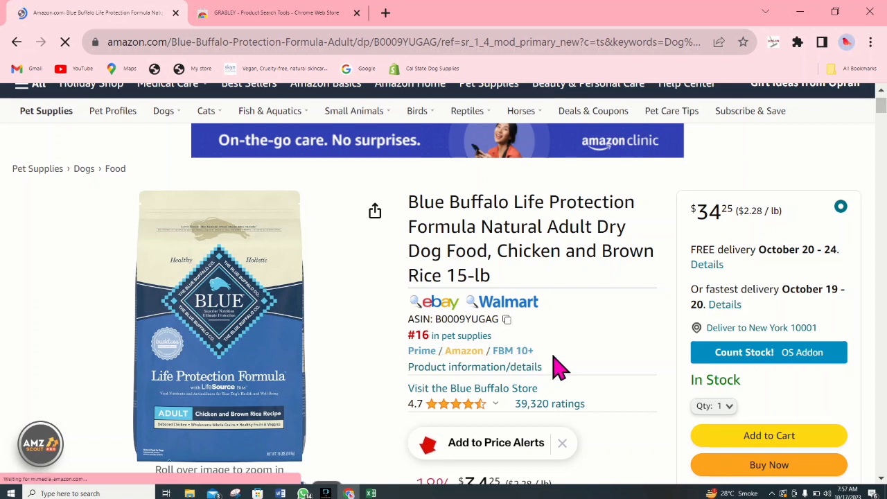
mouse_move(455, 416)
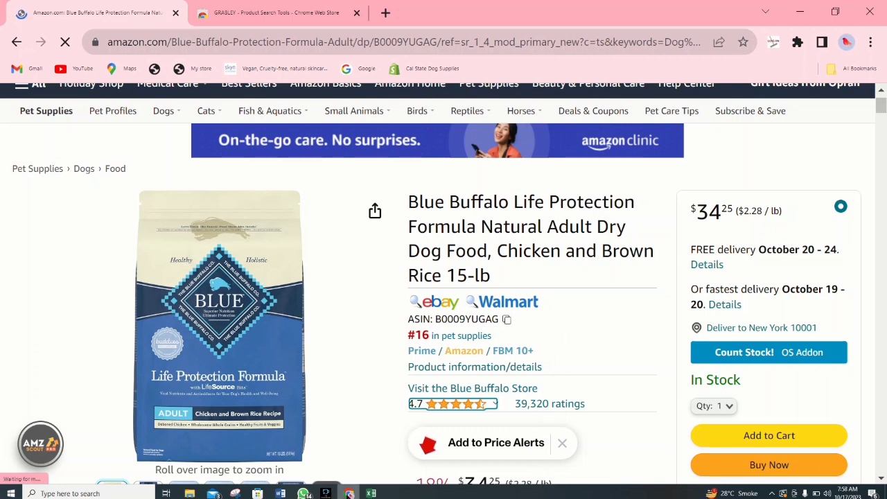
mouse_move(349, 491)
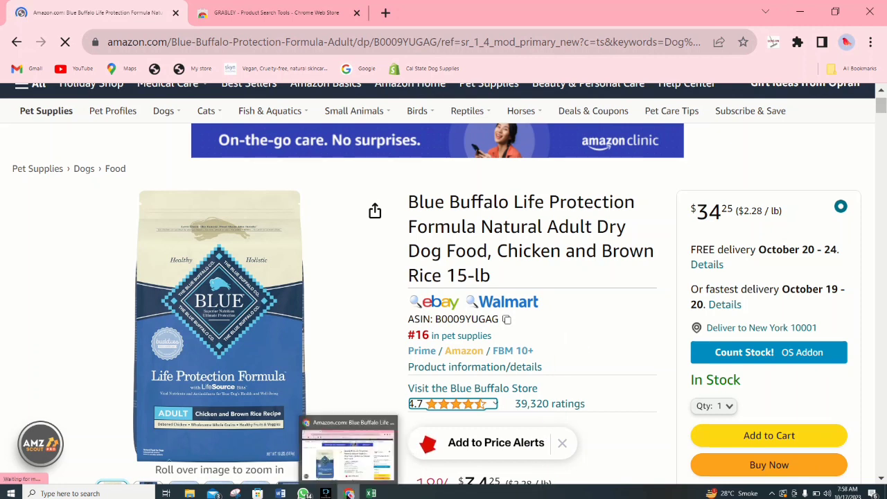
left_click(348, 494)
left_click(348, 493)
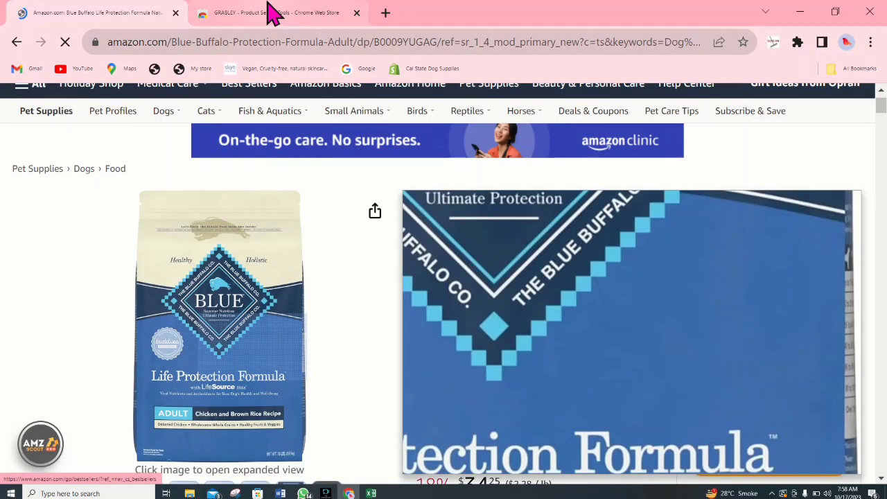
Search Google for "keepa" in place of the GRABLEY web store page and look over the top results
left_click(273, 13)
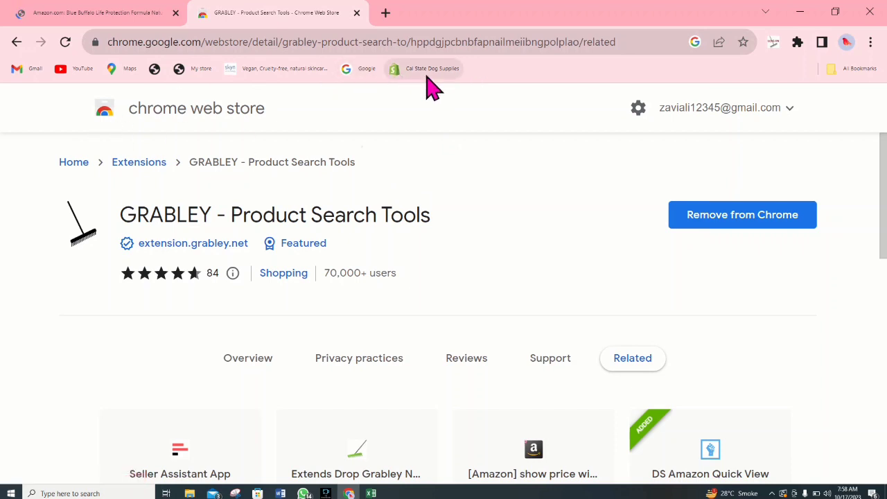
left_click(641, 40)
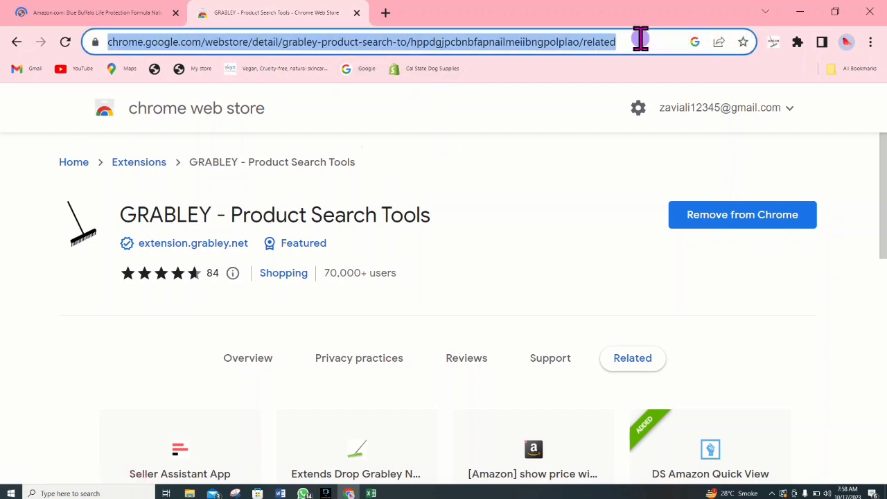
key("BackSpace")
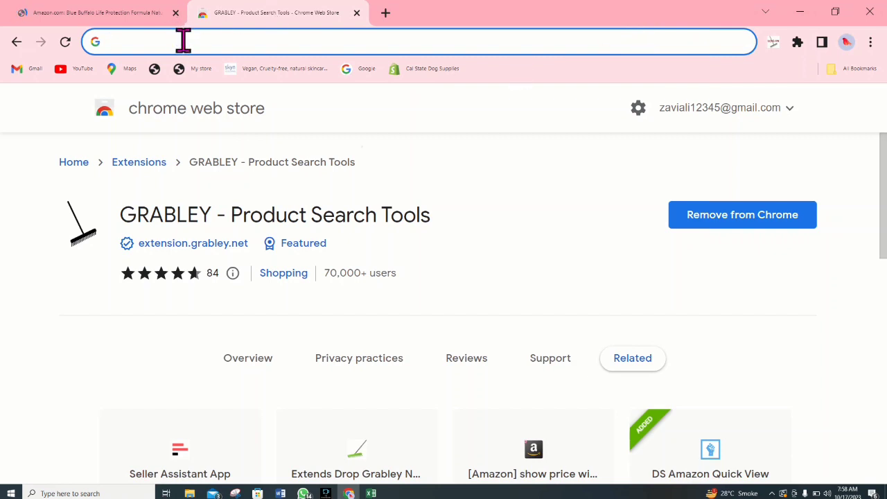
type("i")
key("BackSpace")
key("BackSpace")
type("keepa")
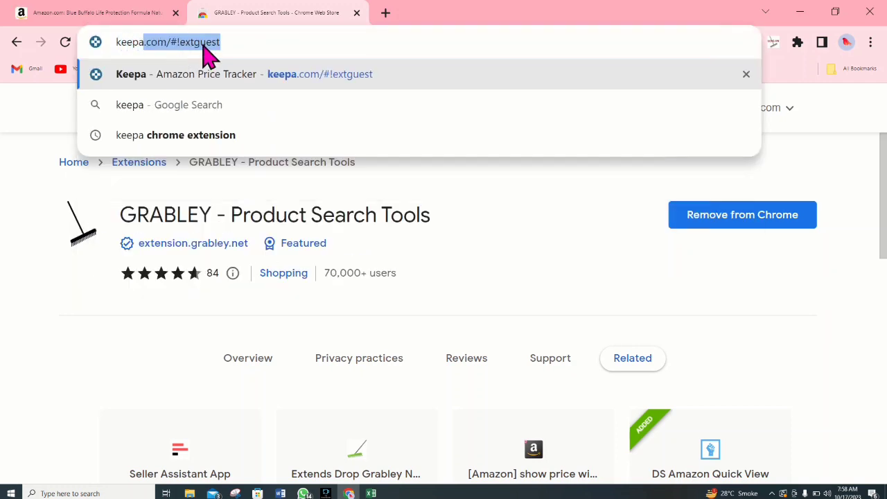
key("BackSpace")
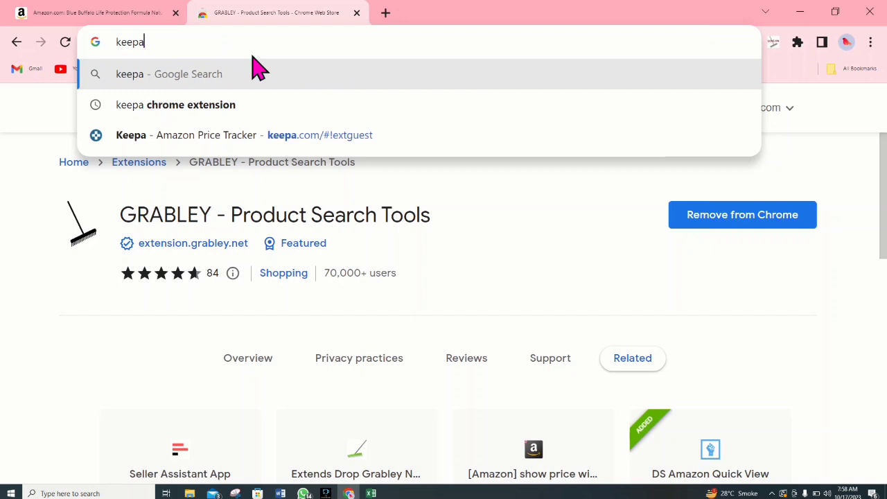
key("Return")
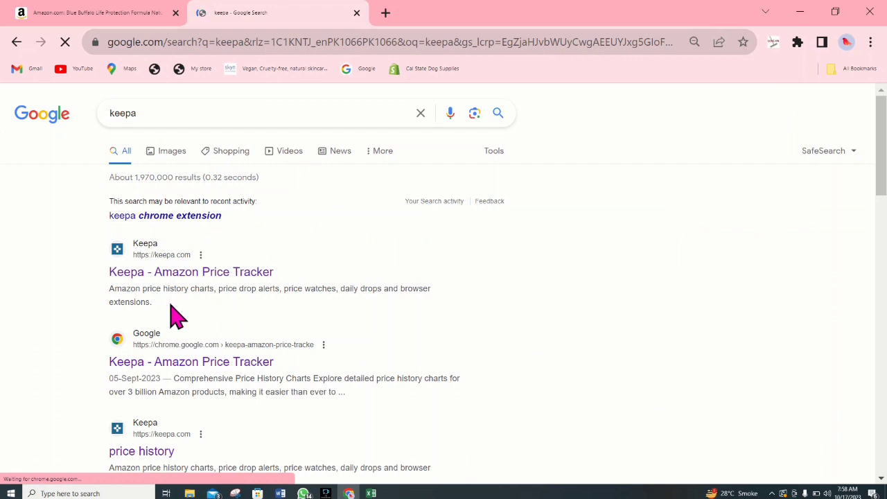
scroll(177, 317, "up", 5)
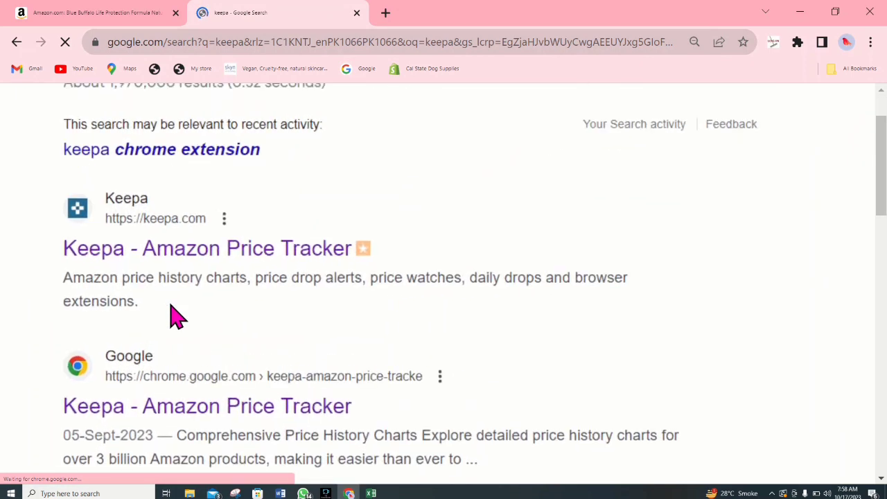
scroll(177, 316, "down", 5)
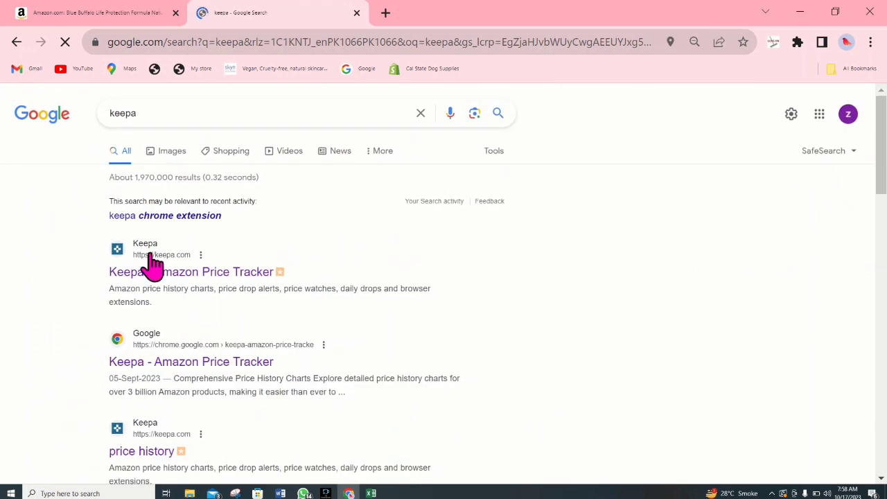
scroll(184, 293, "up", 5)
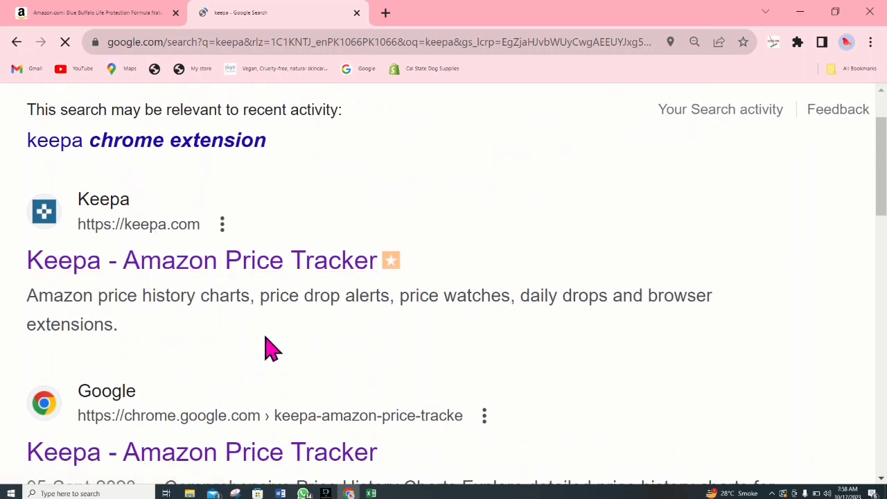
Open the Chrome Web Store page of Keepa - Amazon Price Tracker from the search results
scroll(267, 349, "down", 1)
scroll(271, 348, "down", 3)
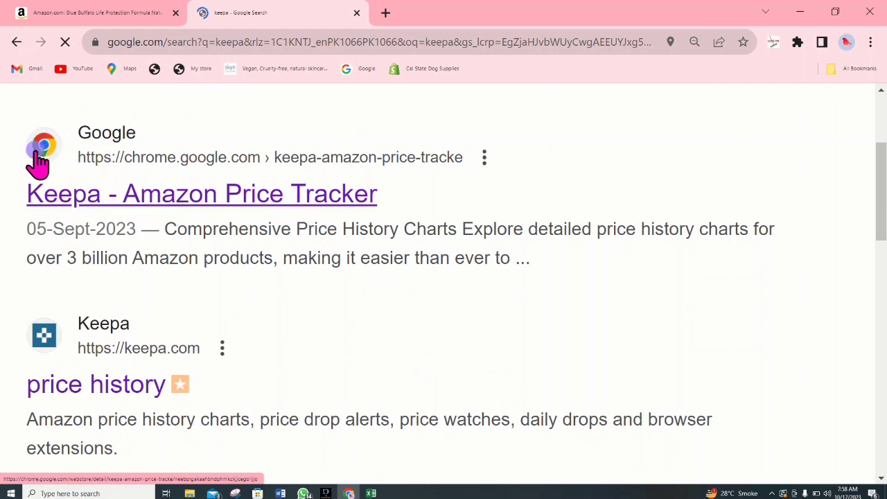
left_click(109, 204)
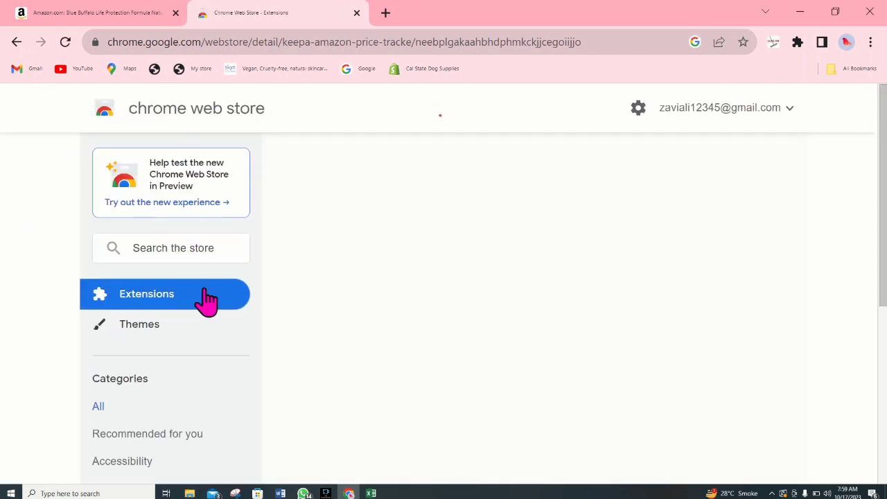
left_click(144, 295)
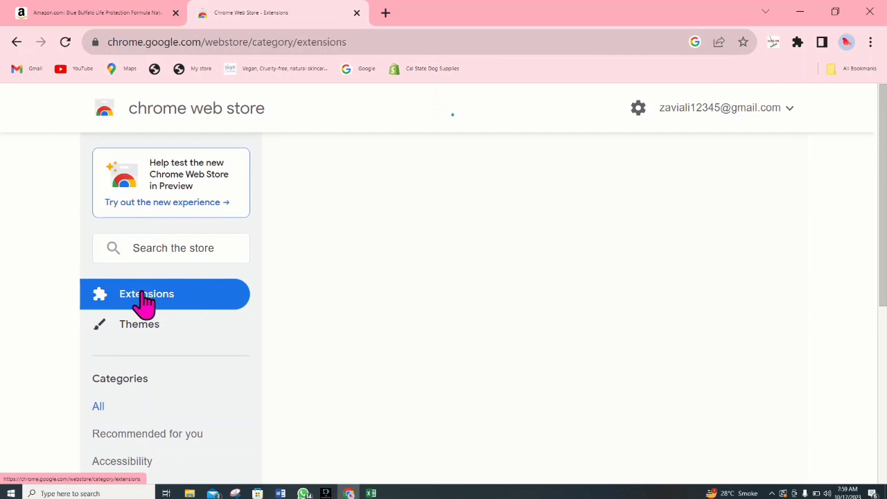
left_click(144, 298)
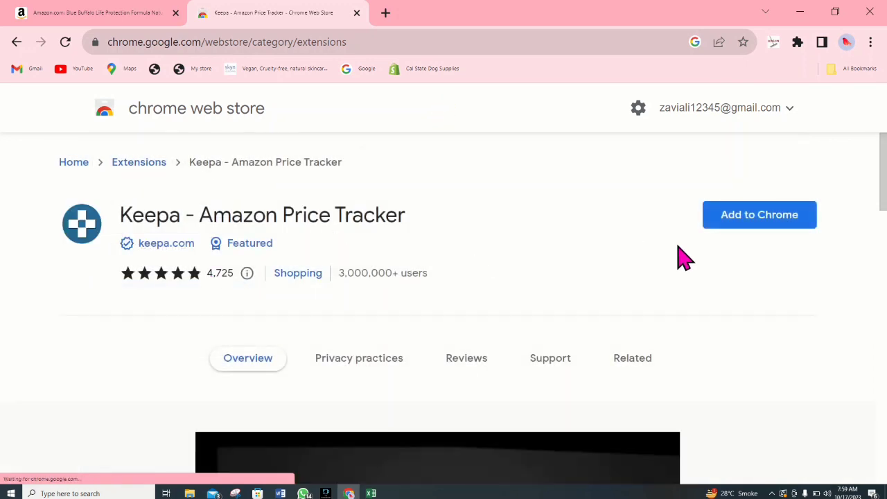
Add the Keepa - Amazon Price Tracker extension to Chrome and accept its permissions
left_click(785, 214)
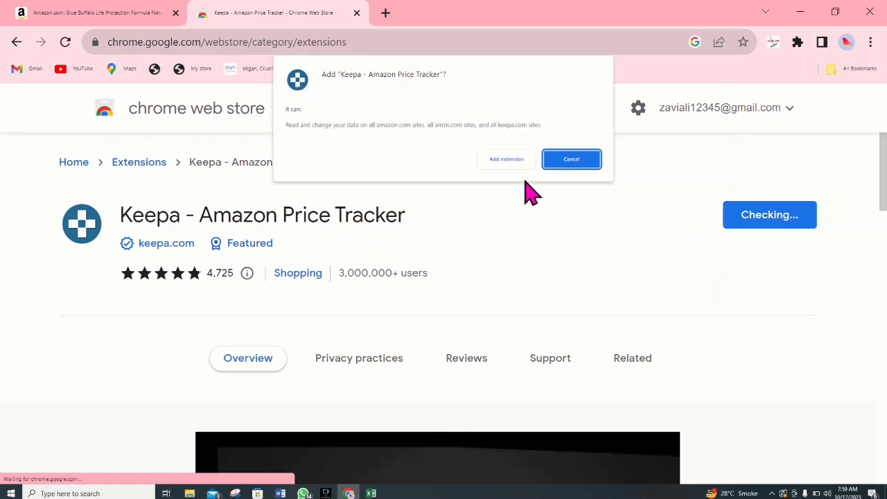
left_click(506, 159)
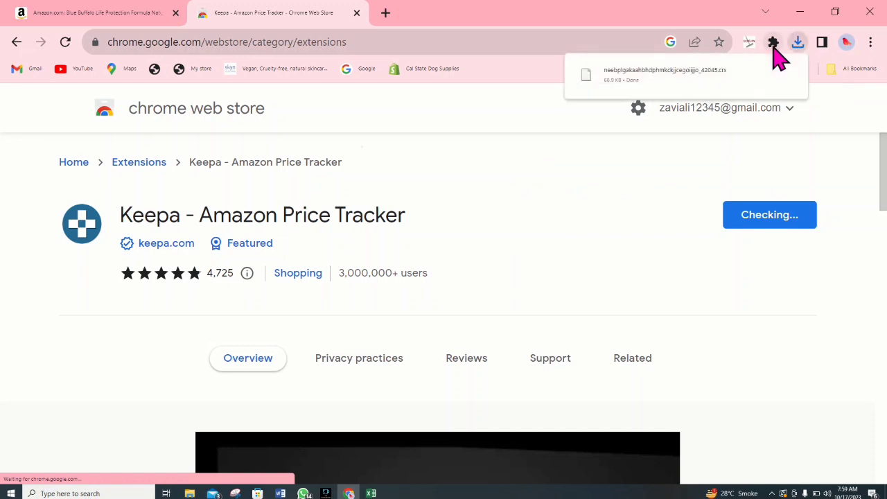
left_click(773, 44)
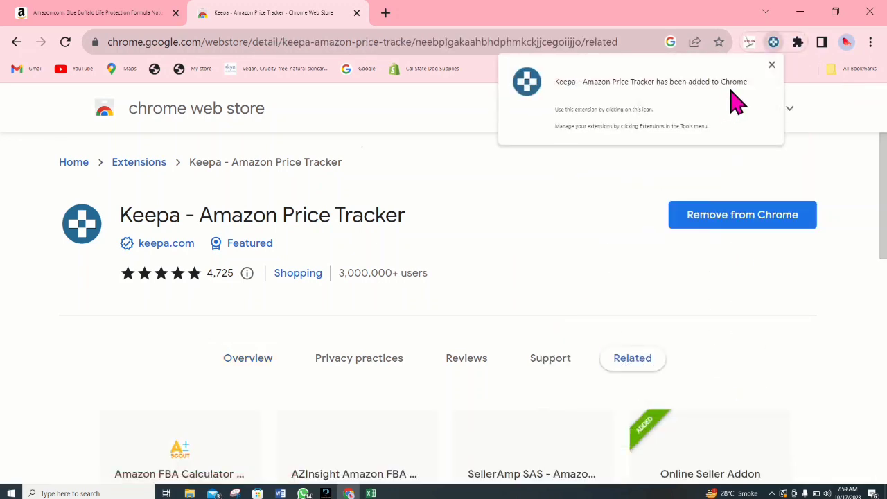
Pin the Keepa - Amazon Price Tracker extension to the browser toolbar
left_click(797, 42)
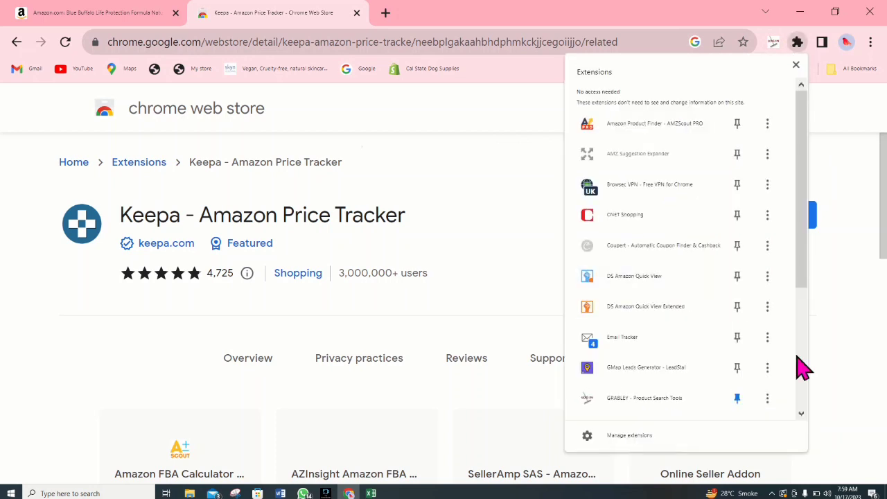
left_click(801, 414)
left_click(802, 415)
left_click(802, 414)
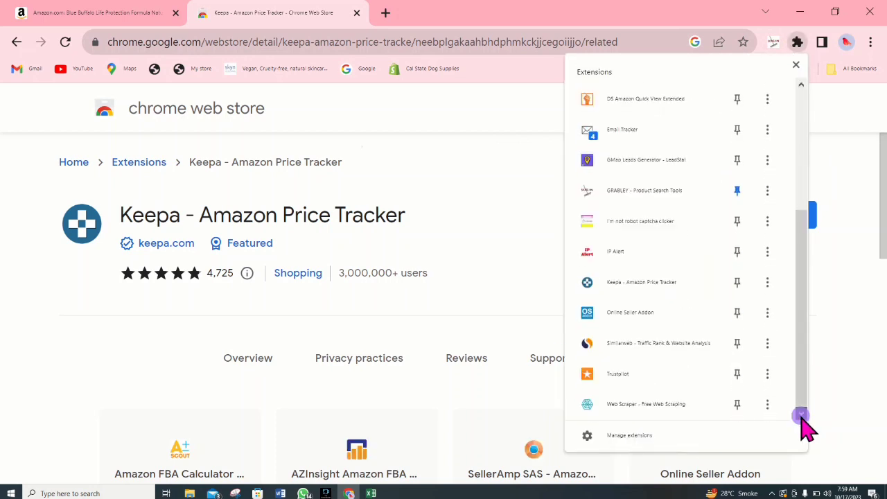
left_click(737, 284)
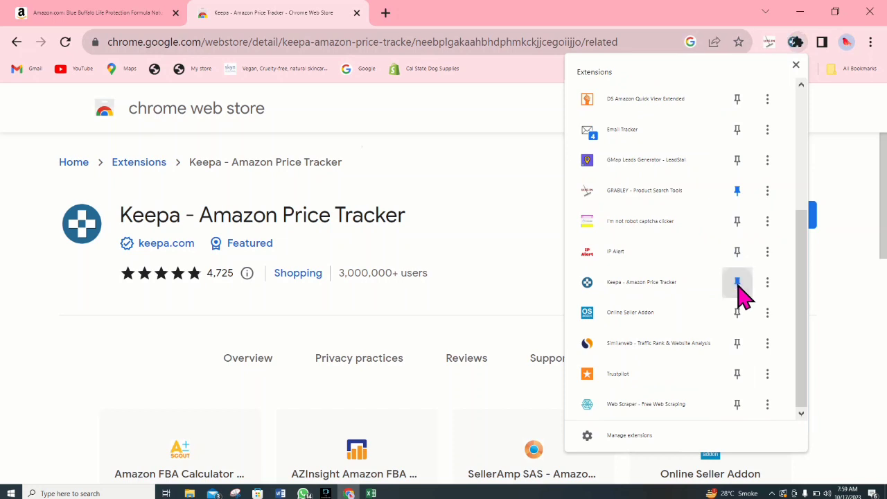
Examine the Keepa - Amazon Price Tracker extension's available options and site data access, and return to its store page
left_click(768, 280)
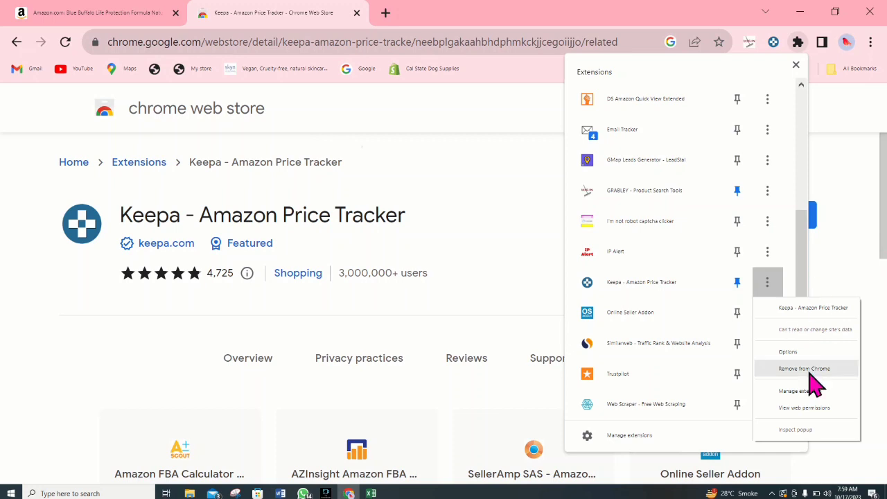
left_click(855, 257)
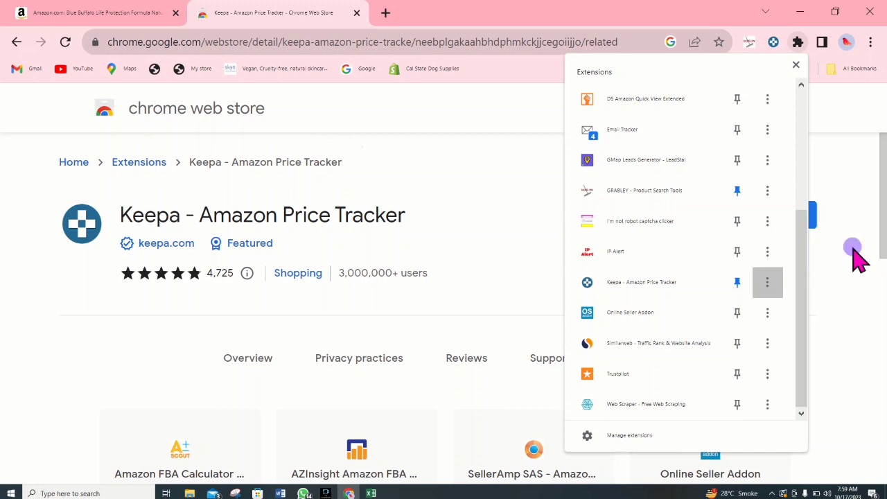
left_click(856, 258)
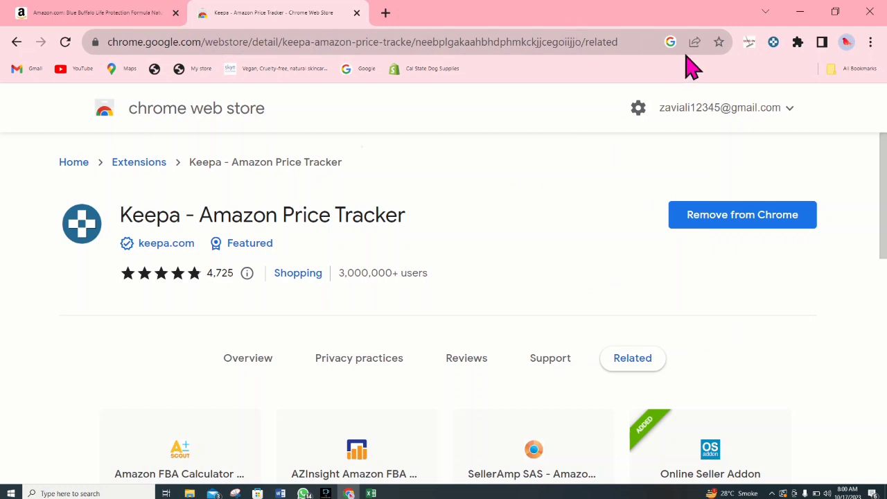
left_click(799, 43)
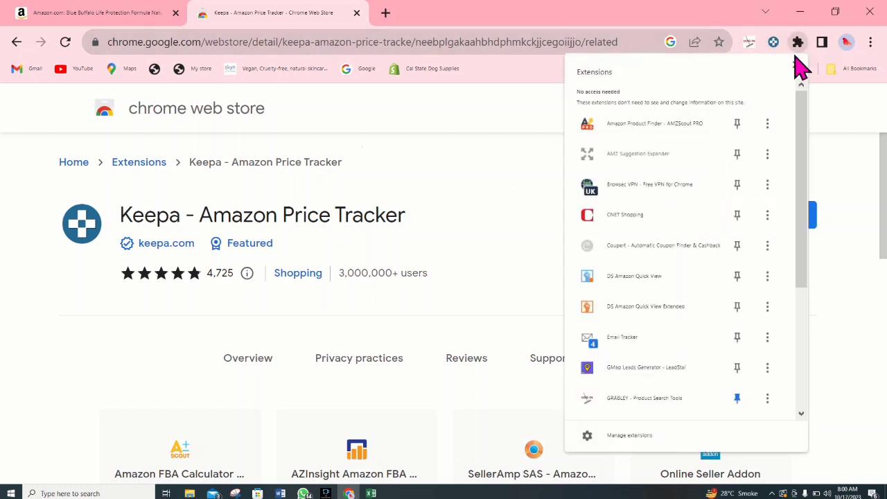
left_click(801, 413)
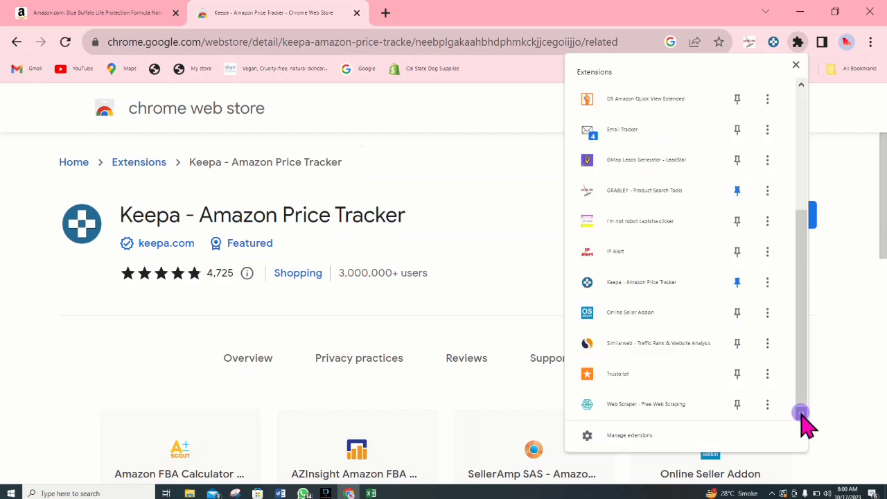
left_click(768, 282)
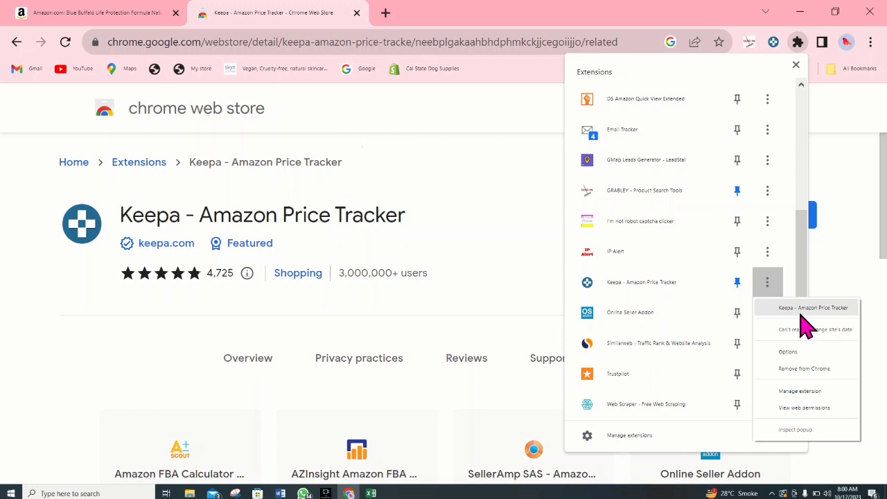
left_click(836, 264)
left_click(836, 266)
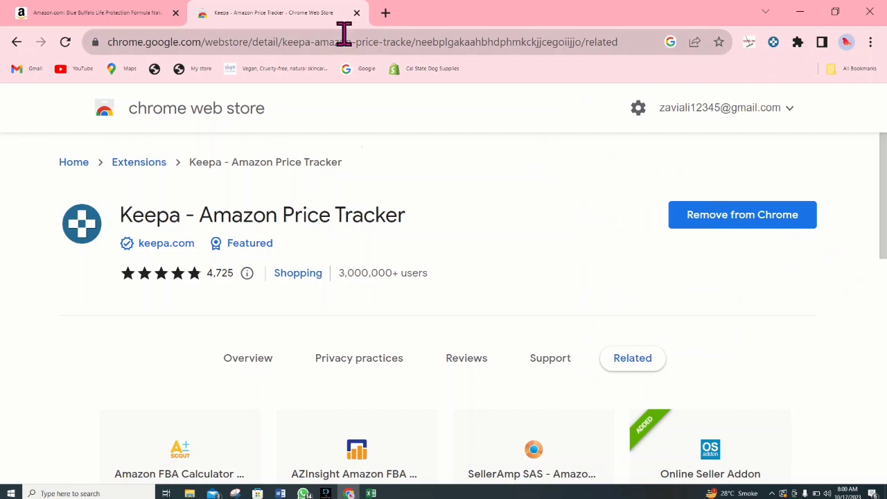
Search Google for "fba calculator" in place of the Keepa store page
left_click(638, 39)
key("BackSpace")
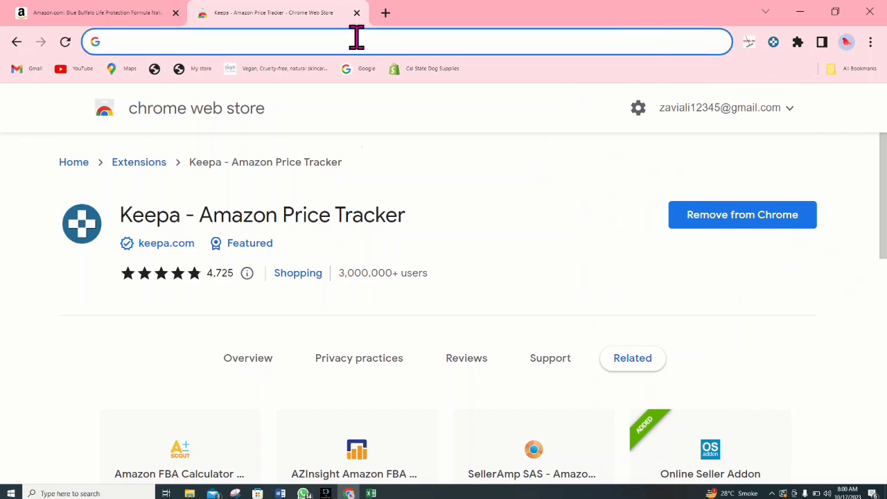
type("fba ca")
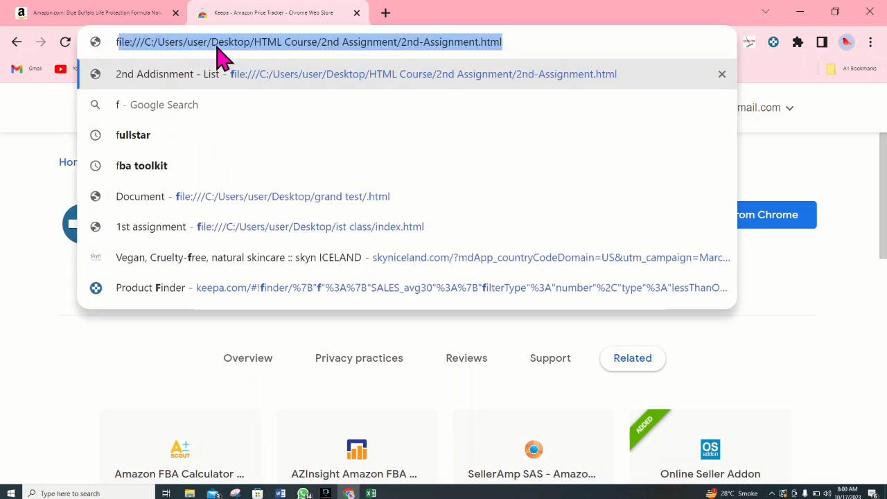
type("l")
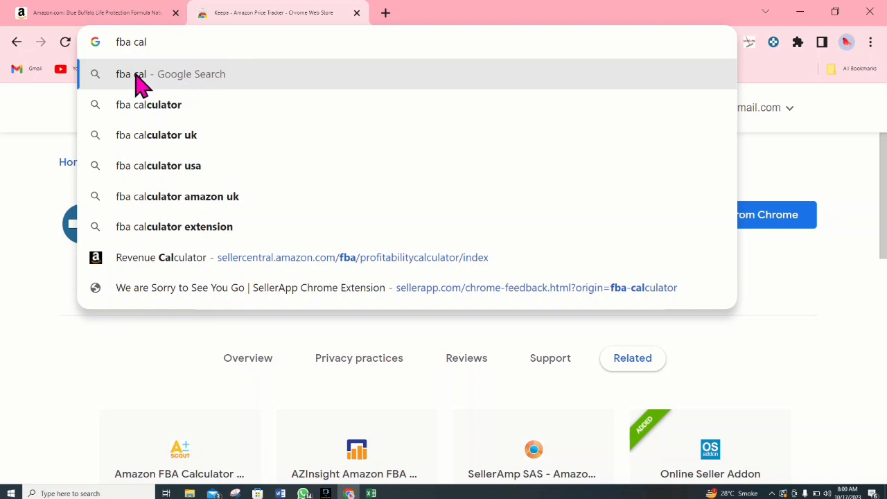
left_click(149, 104)
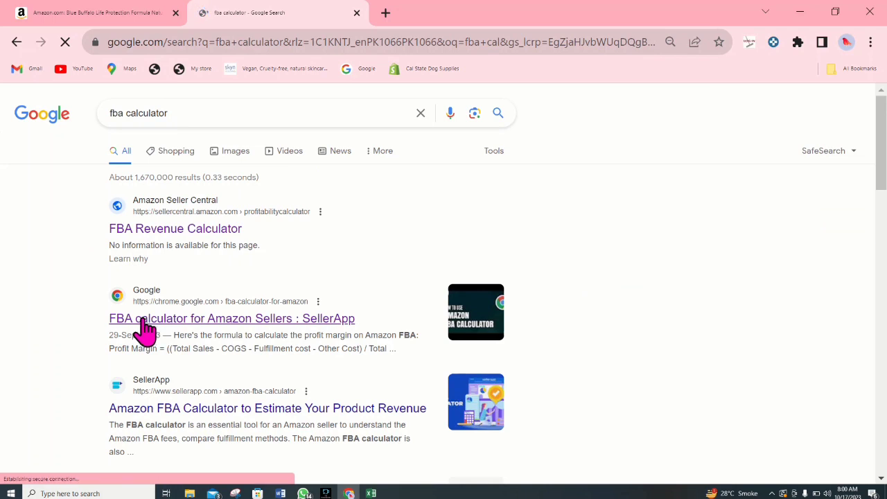
Open the Chrome Web Store page of FBA calculator for Amazon Sellers : SellerApp and add the extension to Chrome
scroll(142, 326, "up", 6)
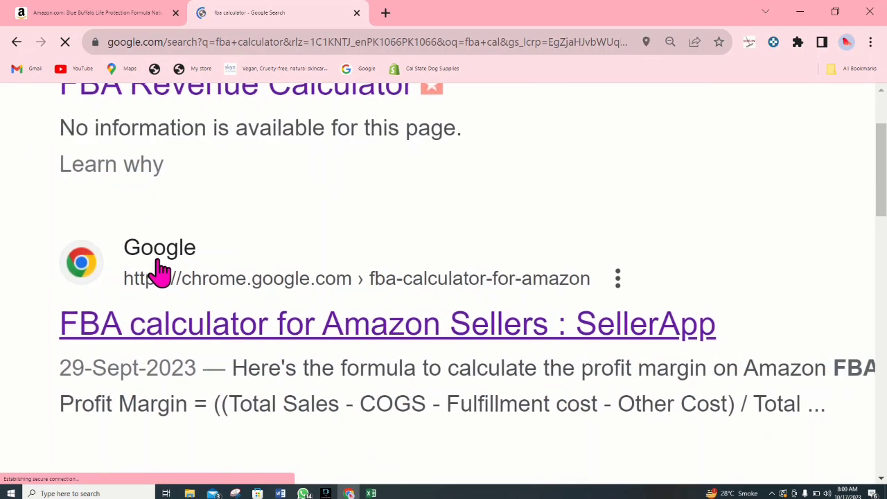
left_click(169, 333)
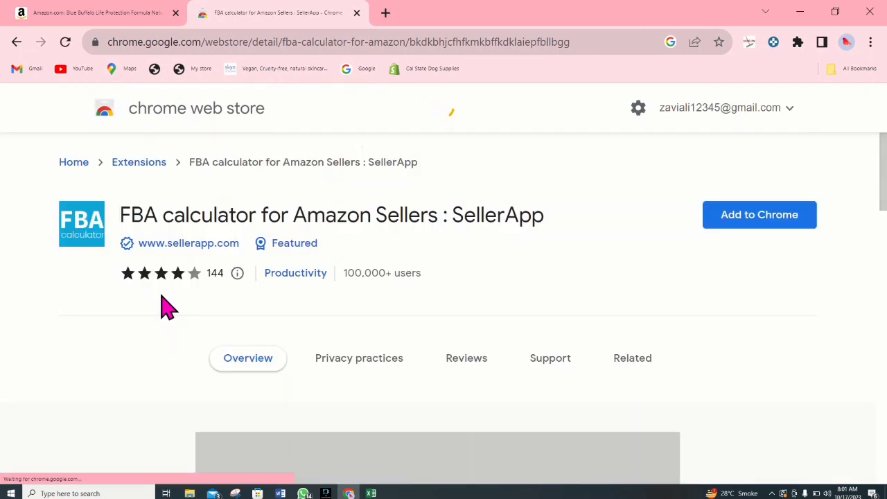
left_click(779, 226)
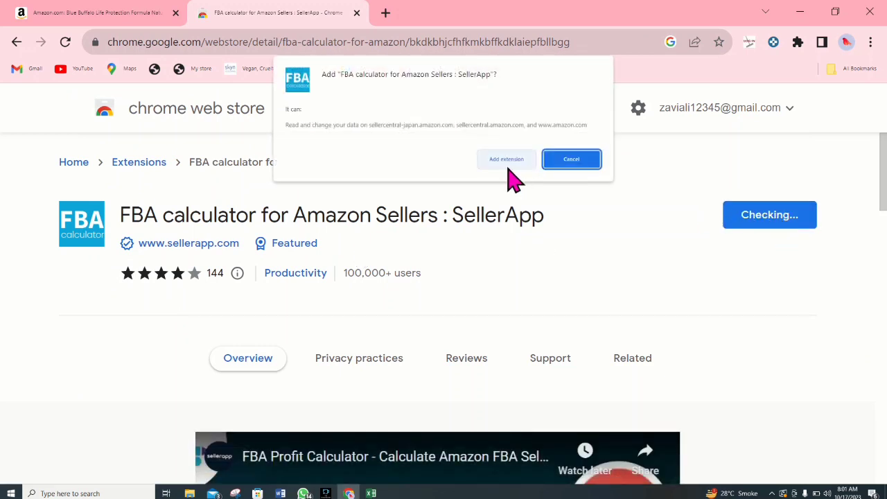
left_click(506, 161)
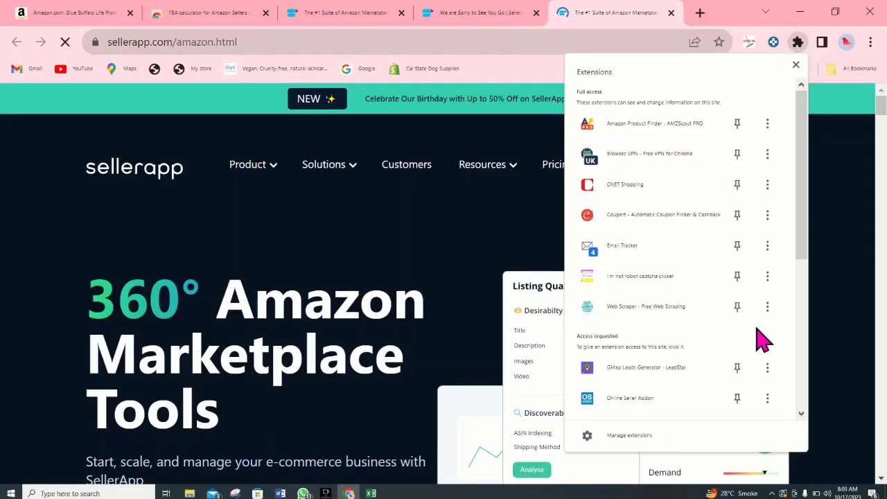
Pin the FBA calculator for Amazon Sellers : SellerApp extension to the browser toolbar
scroll(765, 412, "down", 1)
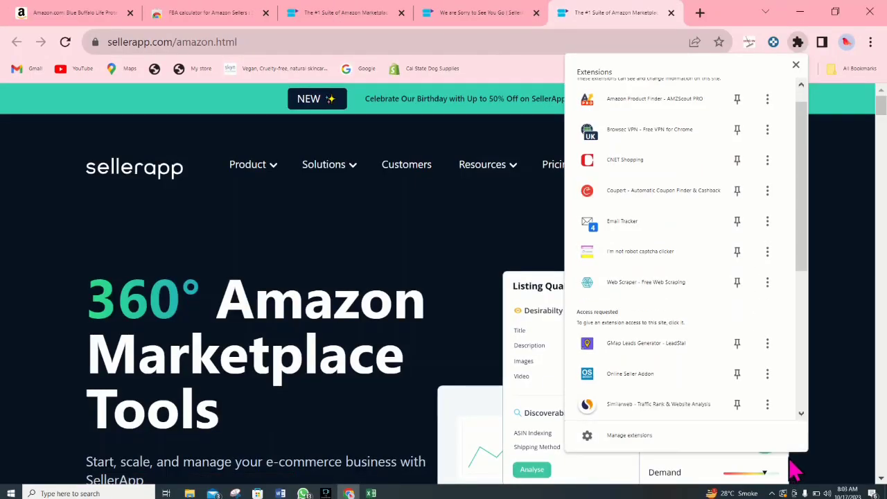
left_click(801, 413)
scroll(801, 413, "down", 1)
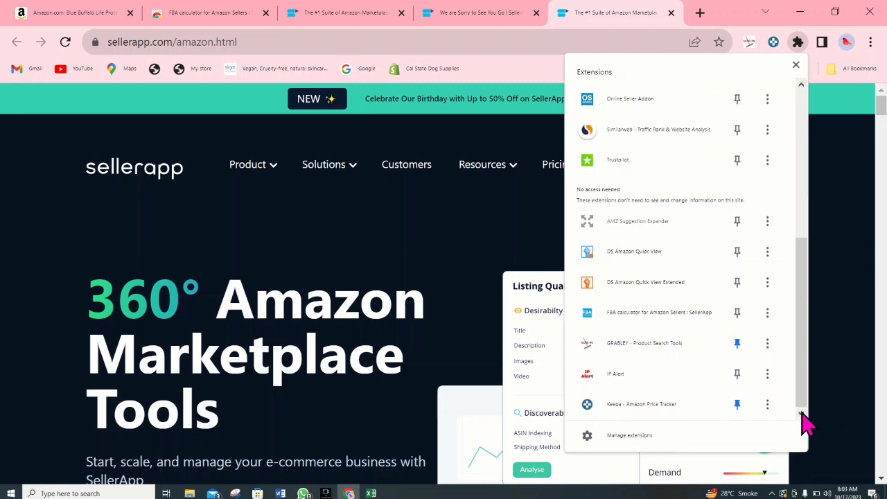
left_click(737, 312)
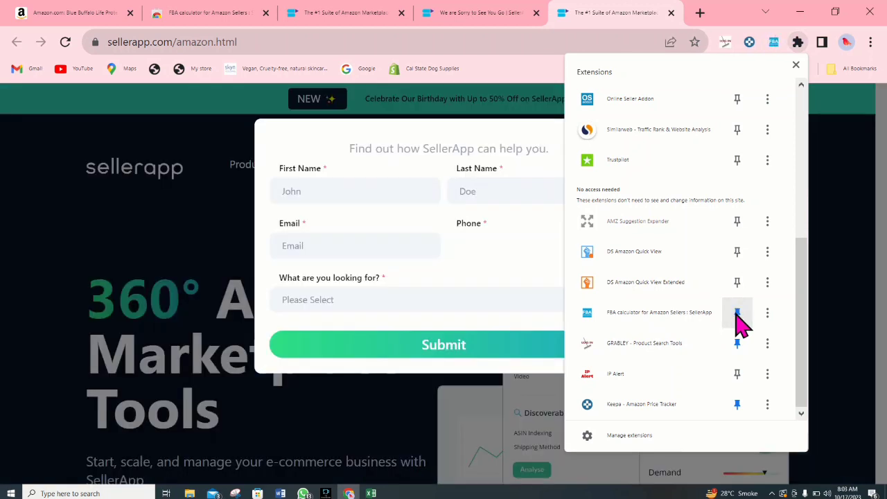
Look over the FBA calculator extension's options on the SellerApp site and dismiss the extensions list and the contact form
left_click(767, 314)
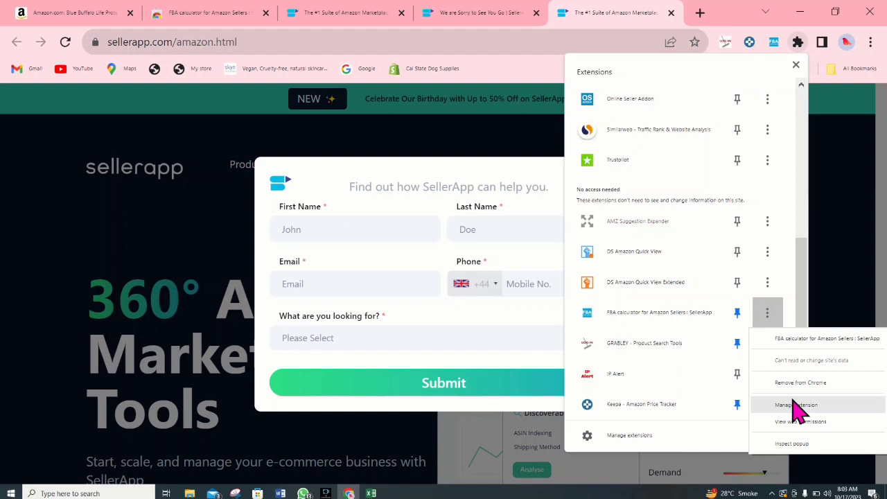
left_click(843, 291)
left_click(676, 263)
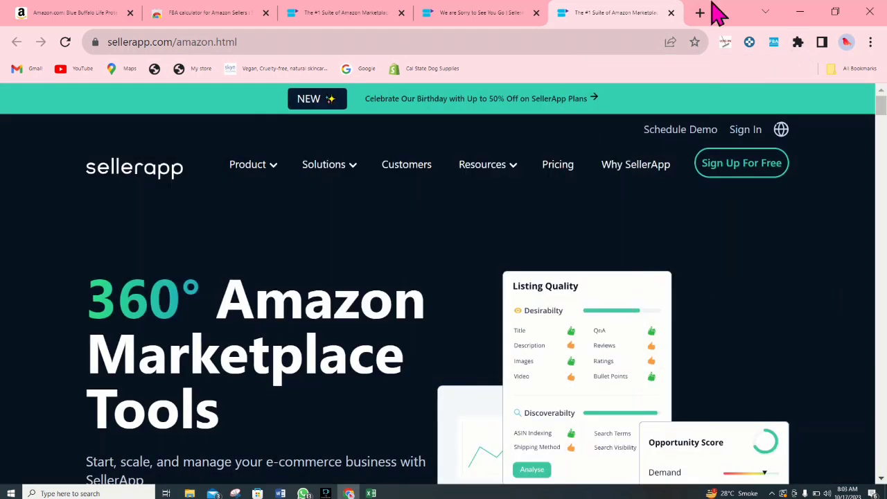
Close the three SellerApp website tabs and return to the FBA calculator's Chrome Web Store page
left_click(671, 13)
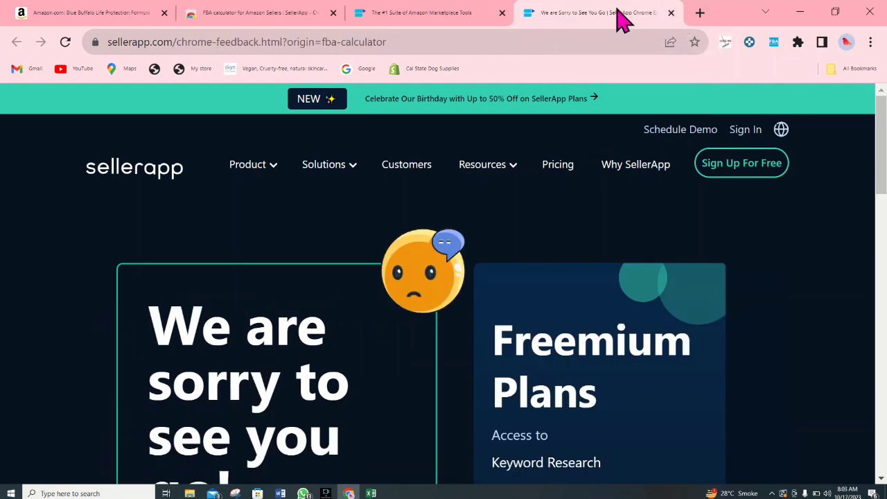
left_click(671, 13)
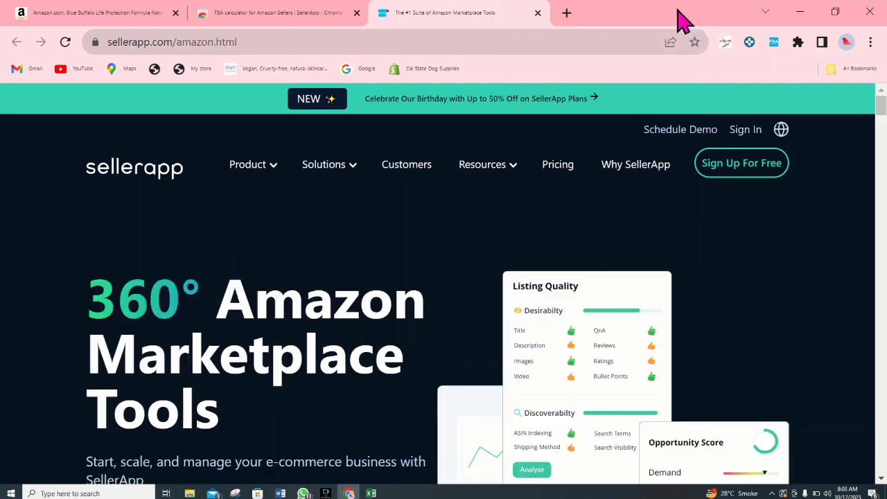
left_click(538, 12)
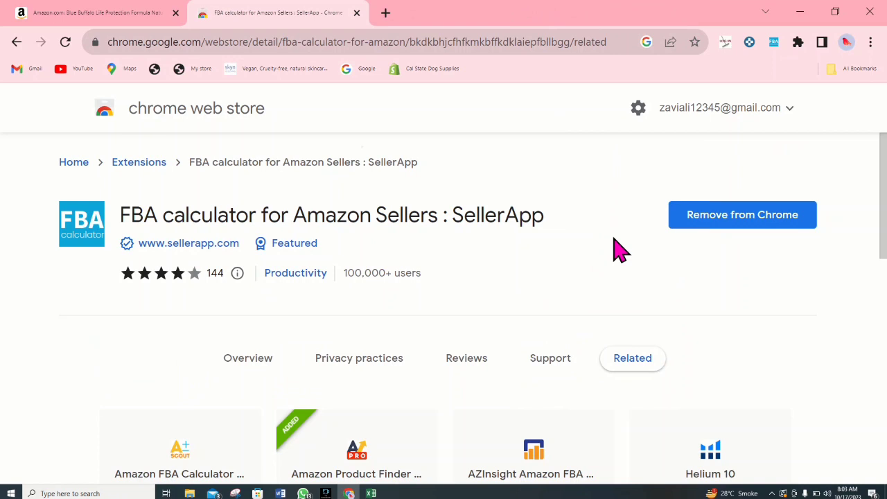
Check the site access options of FBA calculator for Amazon Sellers : SellerApp in the extensions list and dismiss the list
left_click(797, 43)
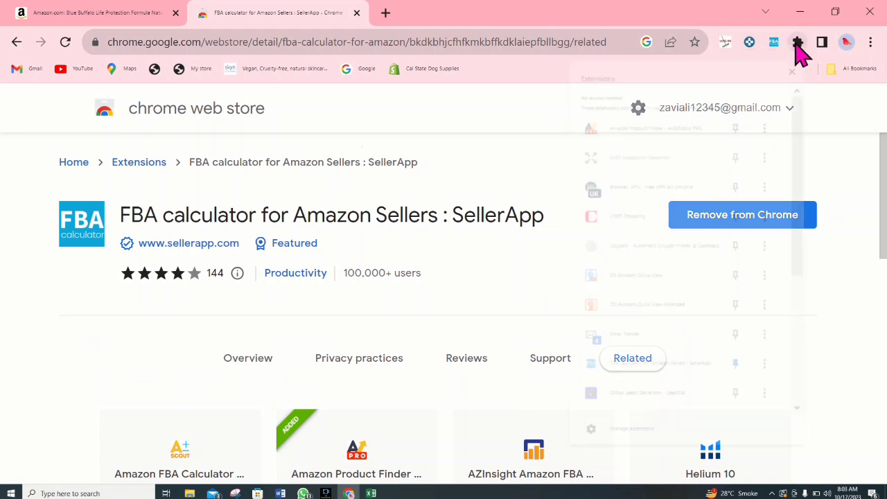
left_click(766, 368)
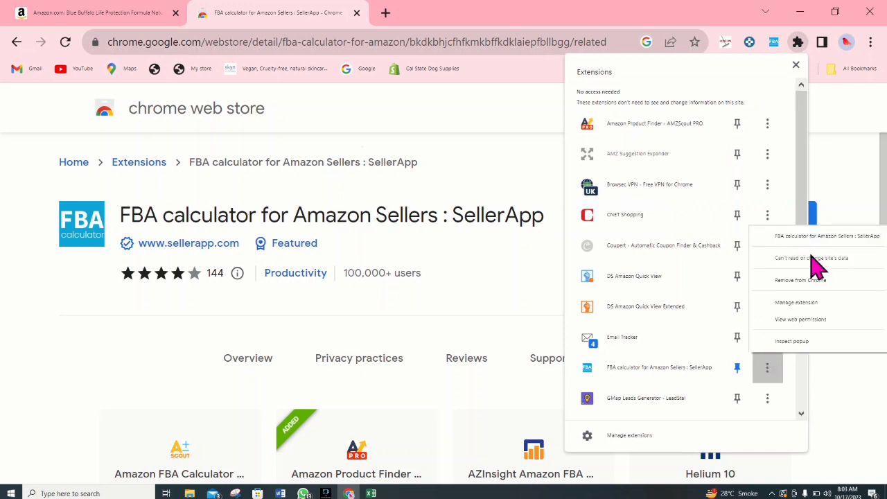
left_click(849, 376)
left_click(843, 376)
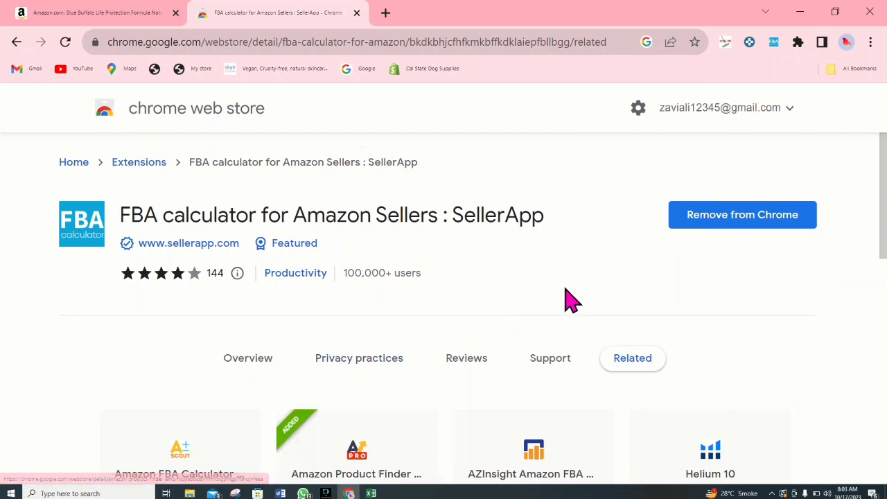
Open the FBA calculator extension's popup, dismiss it and switch to the Amazon page of the Blue Buffalo dog food
left_click(776, 43)
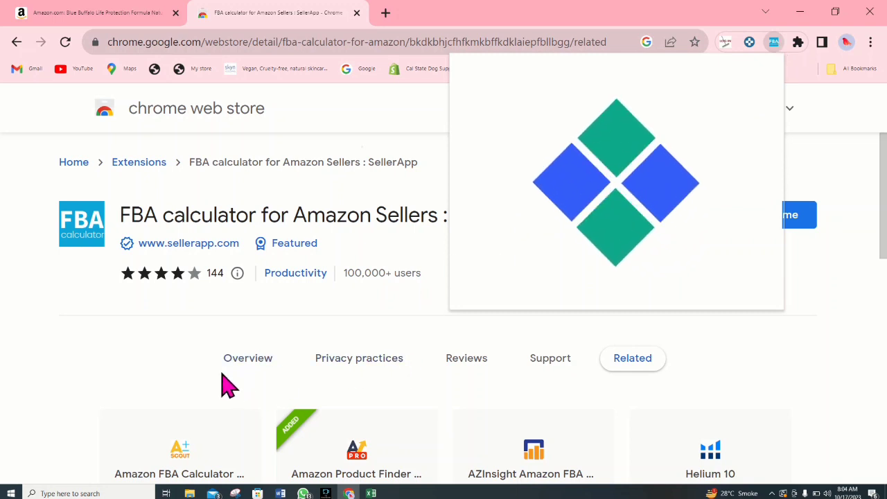
left_click(168, 376)
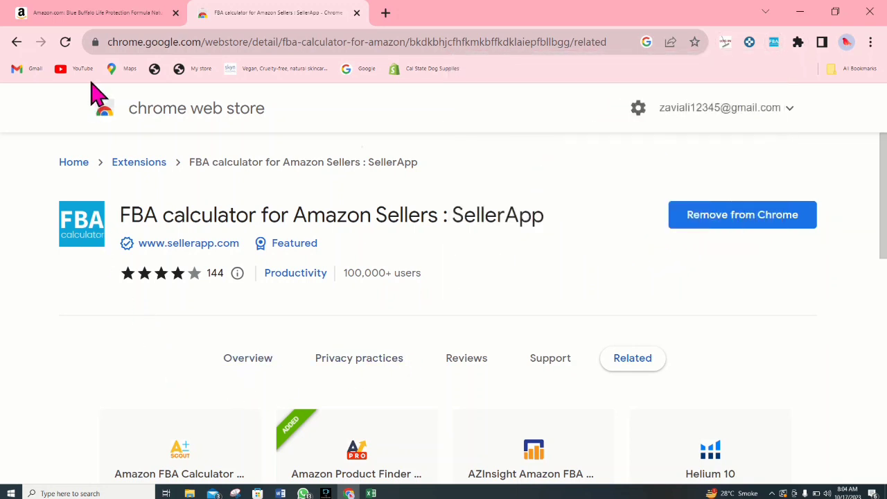
left_click(104, 21)
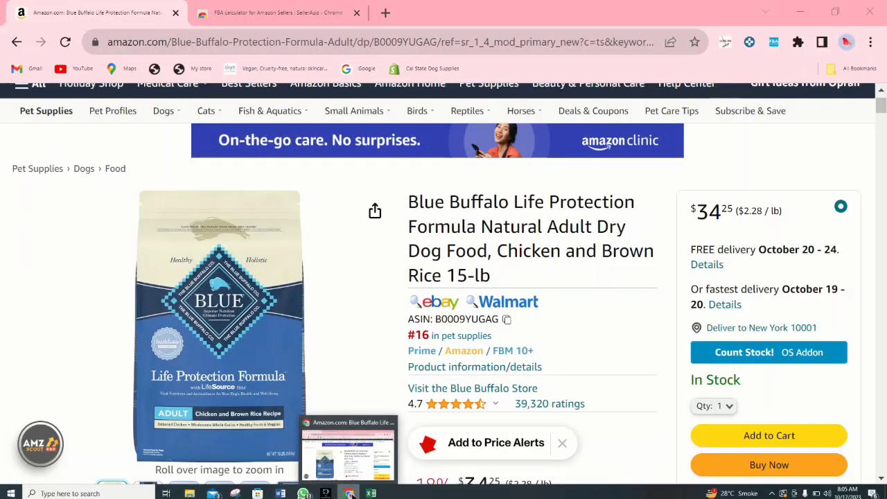
left_click(348, 493)
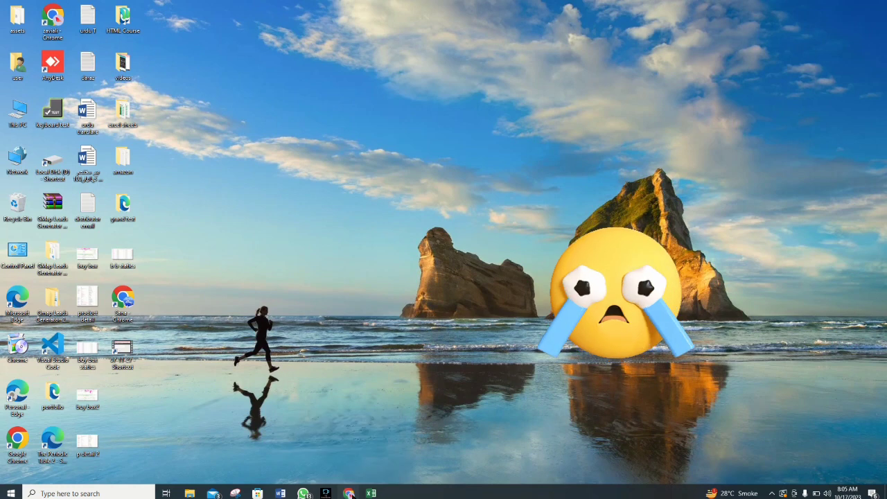
left_click(352, 493)
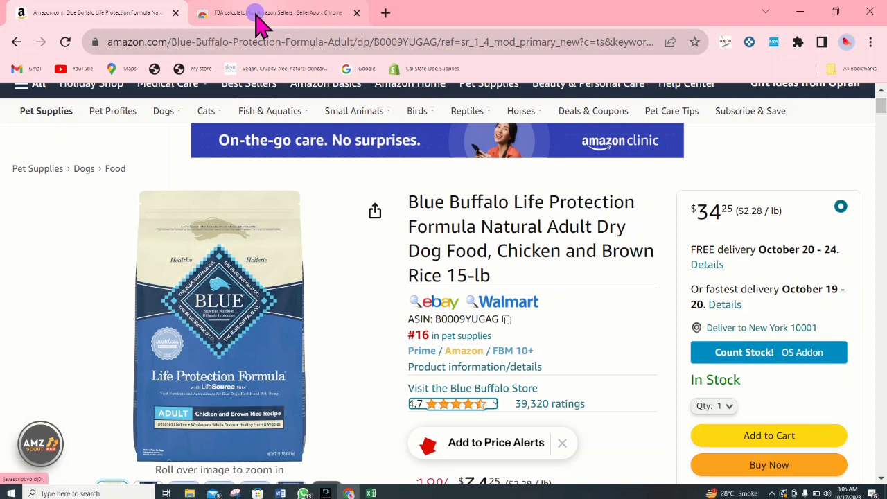
Open the Helium 10 page from the FBA calculator's related extensions in the Chrome Web Store and read its overview
left_click(261, 25)
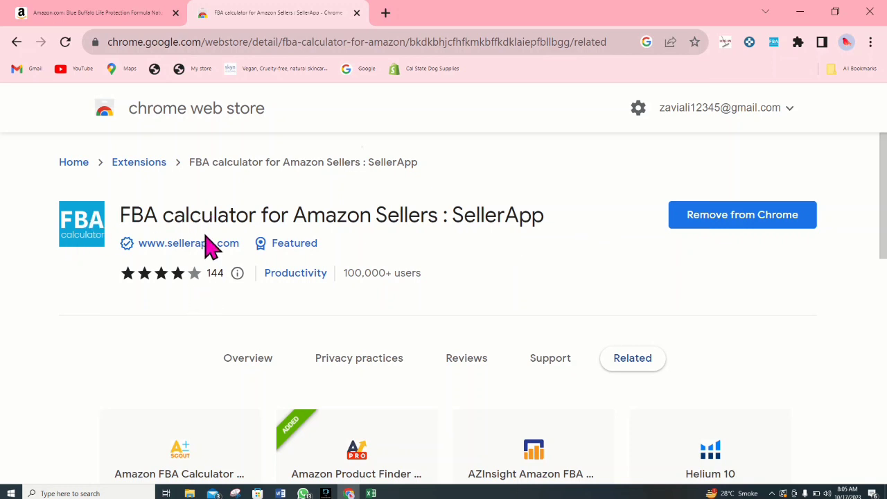
left_click(644, 431)
scroll(644, 430, "down", 10)
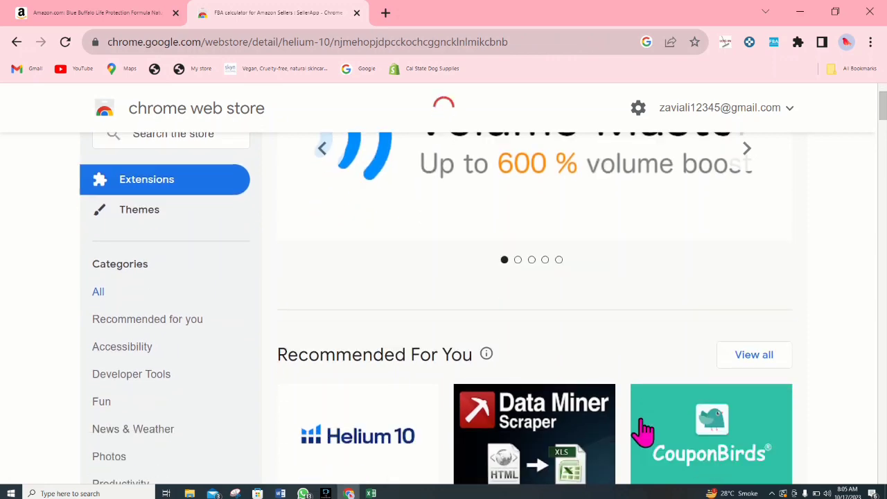
scroll(644, 430, "down", 1)
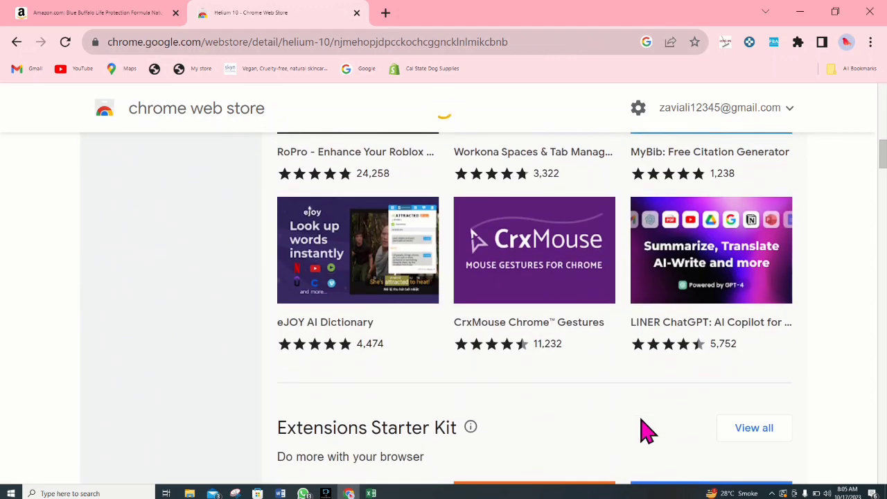
scroll(644, 430, "down", 2)
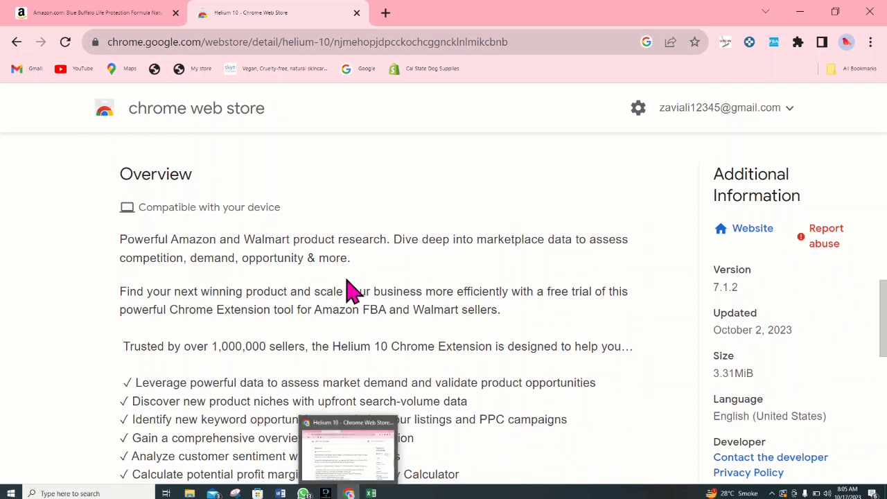
left_click(528, 44)
key("BackSpace")
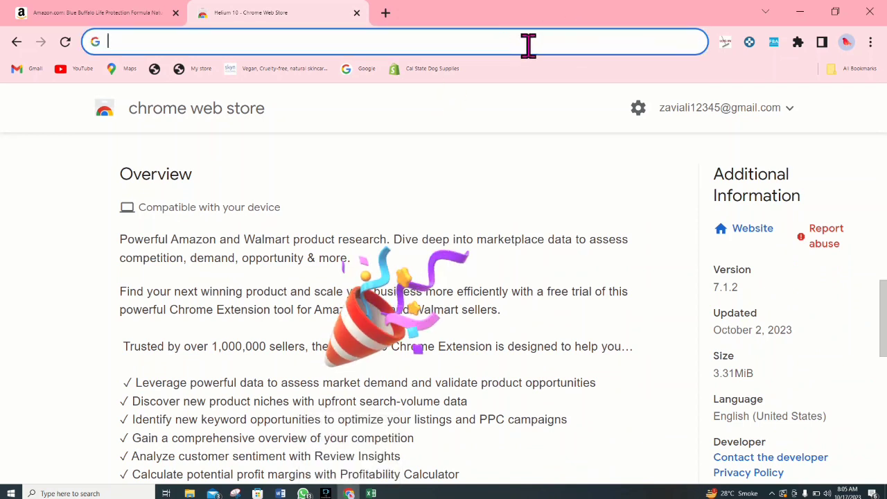
left_click(357, 485)
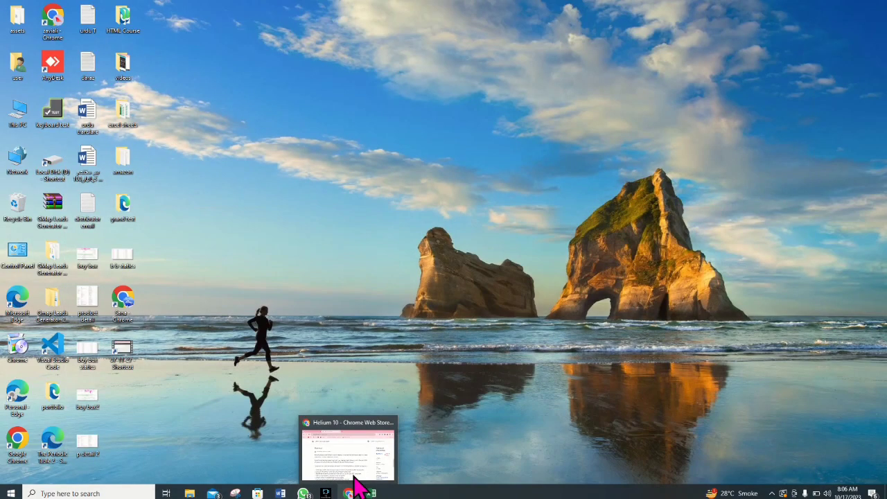
right_click(389, 264)
left_click(419, 282)
right_click(420, 290)
left_click(439, 312)
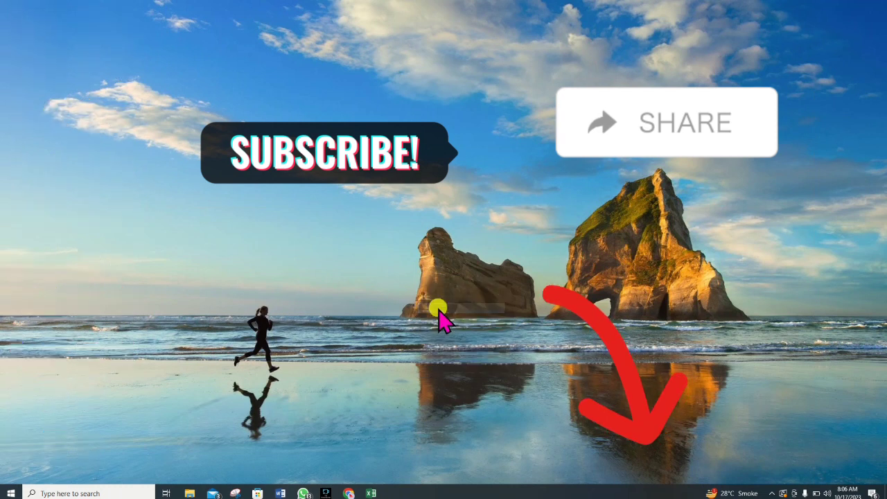
right_click(439, 310)
left_click(463, 334)
right_click(469, 341)
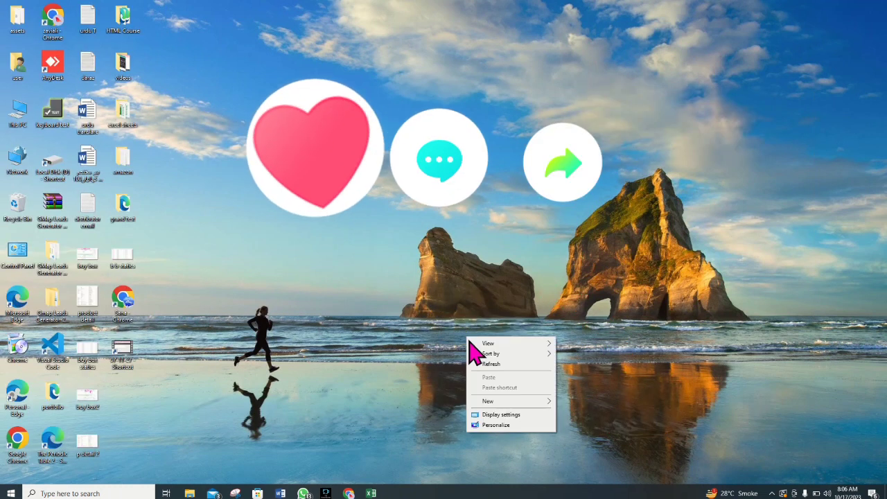
left_click(490, 364)
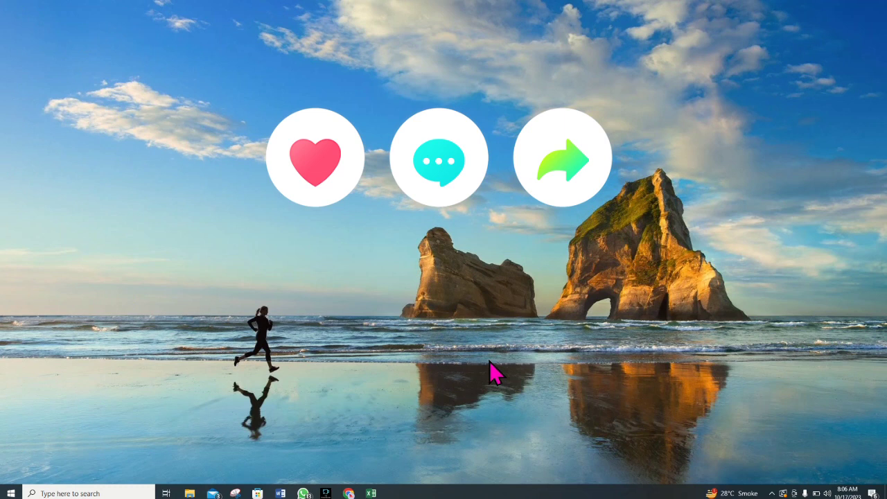
mouse_move(348, 493)
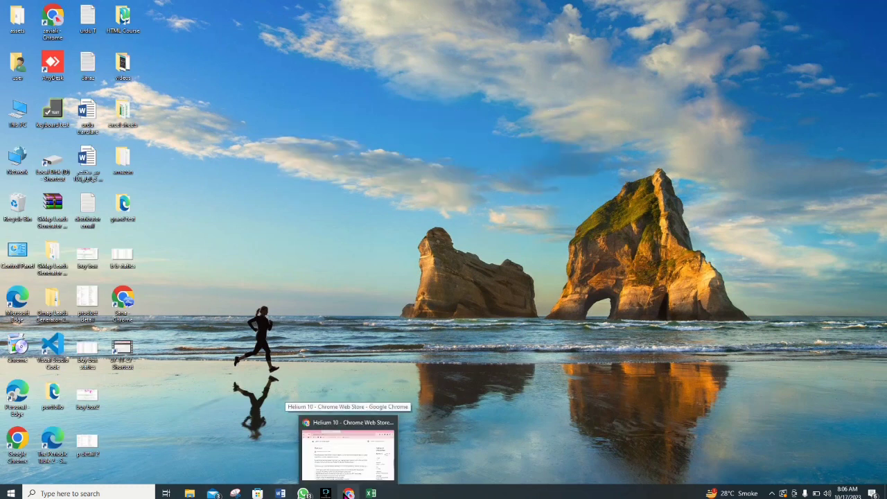
left_click(349, 493)
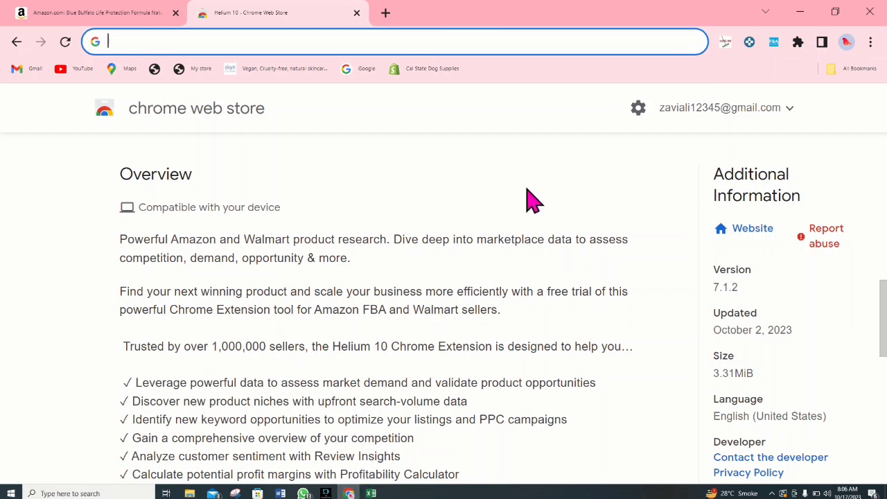
Look over the video and header of the Helium 10 store page and return to the FBA calculator's page
left_click(570, 201)
scroll(571, 202, "up", 5)
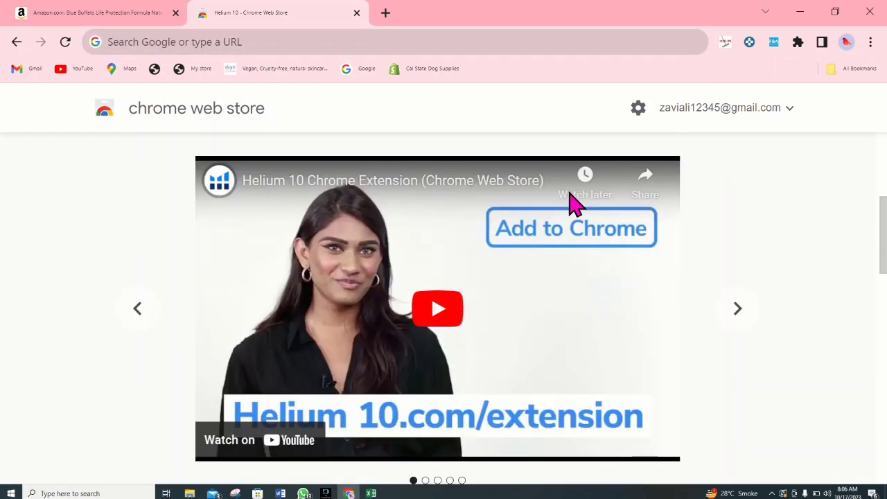
scroll(570, 202, "up", 4)
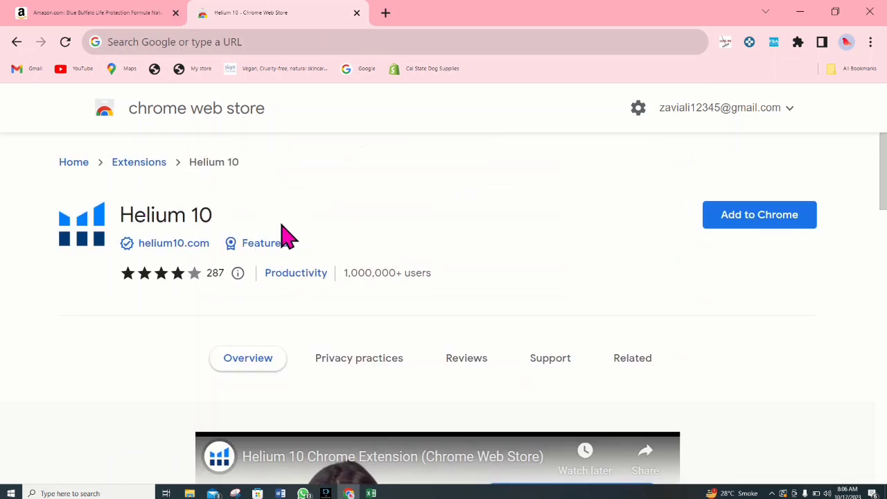
left_click(17, 43)
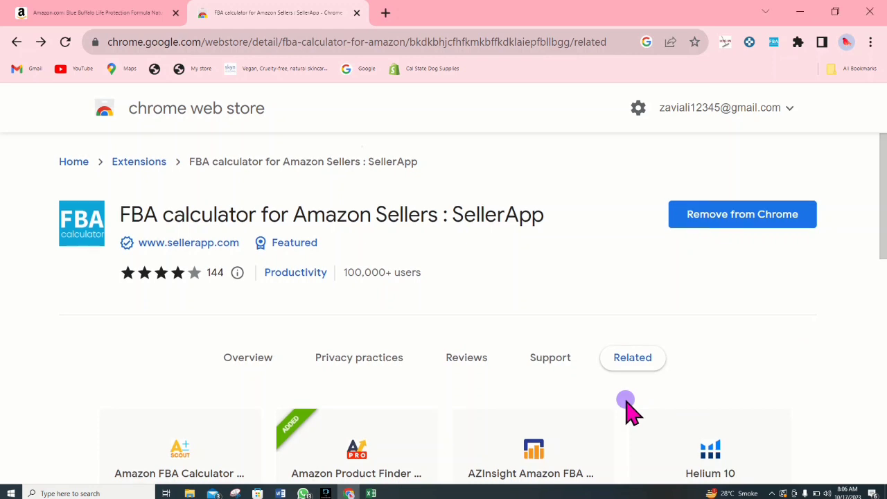
Browse the extensions related to the FBA calculator and the others from the same developer
scroll(630, 398, "down", 3)
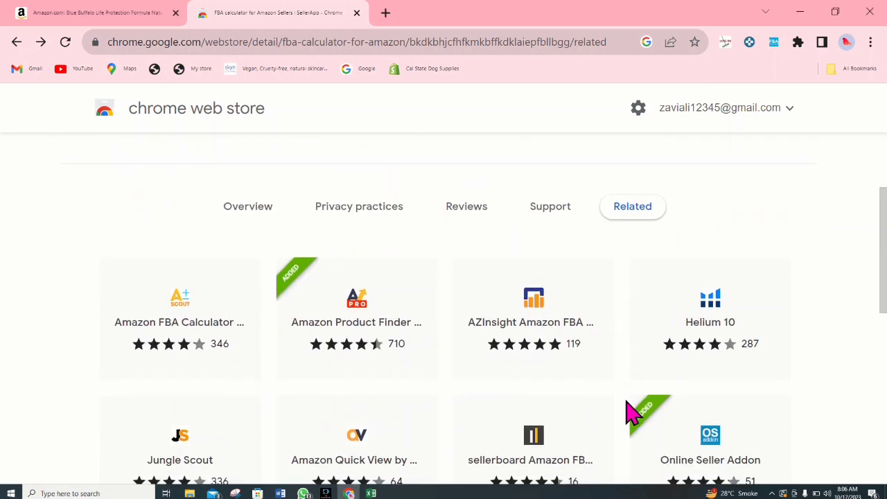
scroll(631, 411, "down", 3)
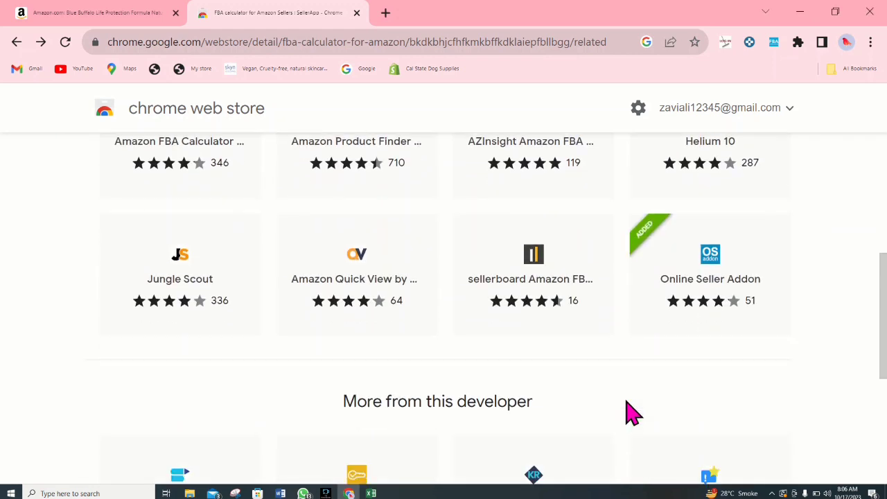
scroll(627, 410, "down", 1)
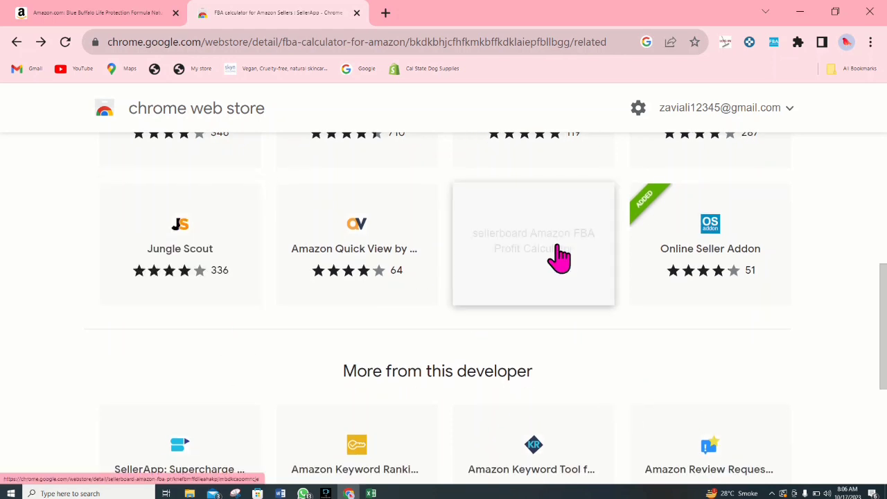
scroll(628, 397, "down", 1)
scroll(632, 397, "down", 2)
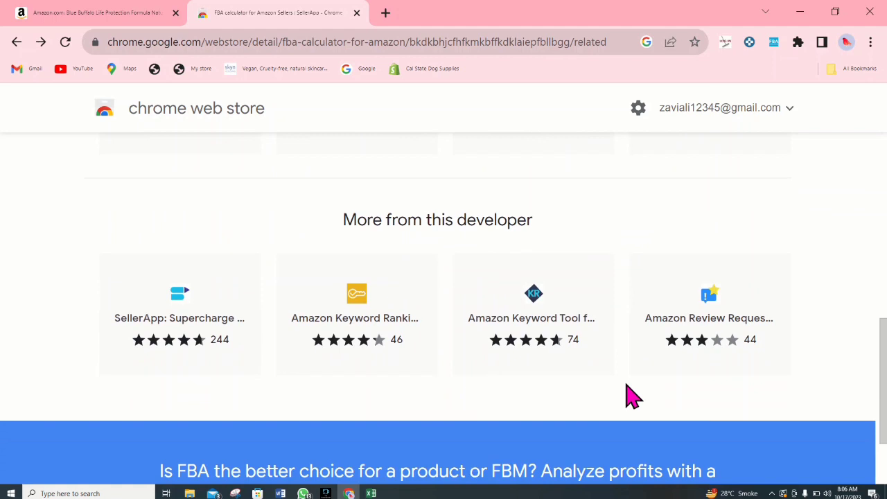
scroll(627, 396, "up", 5)
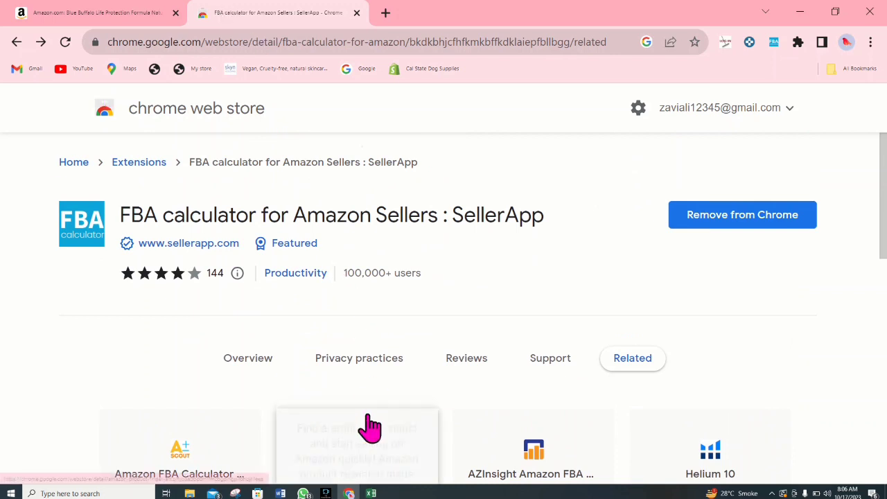
mouse_move(351, 494)
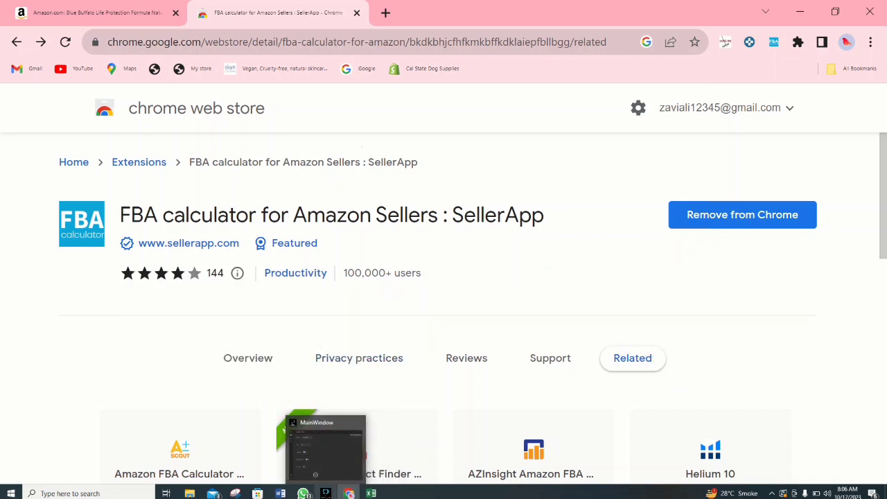
left_click(326, 494)
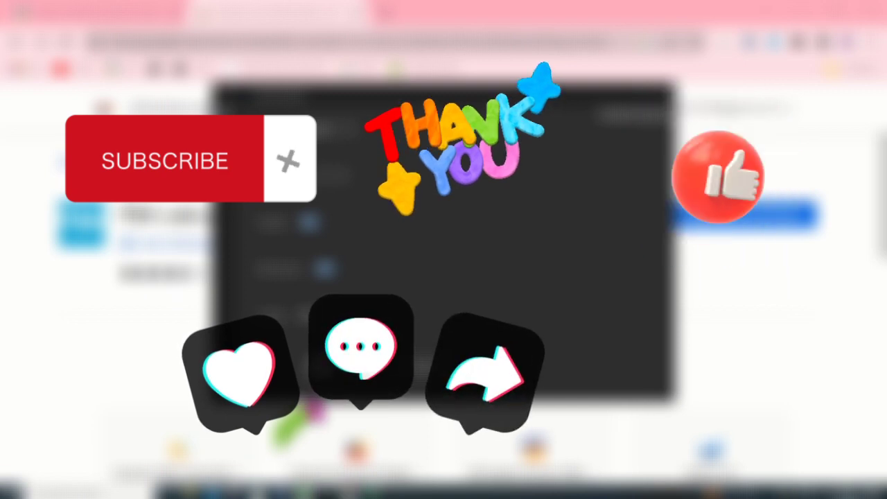